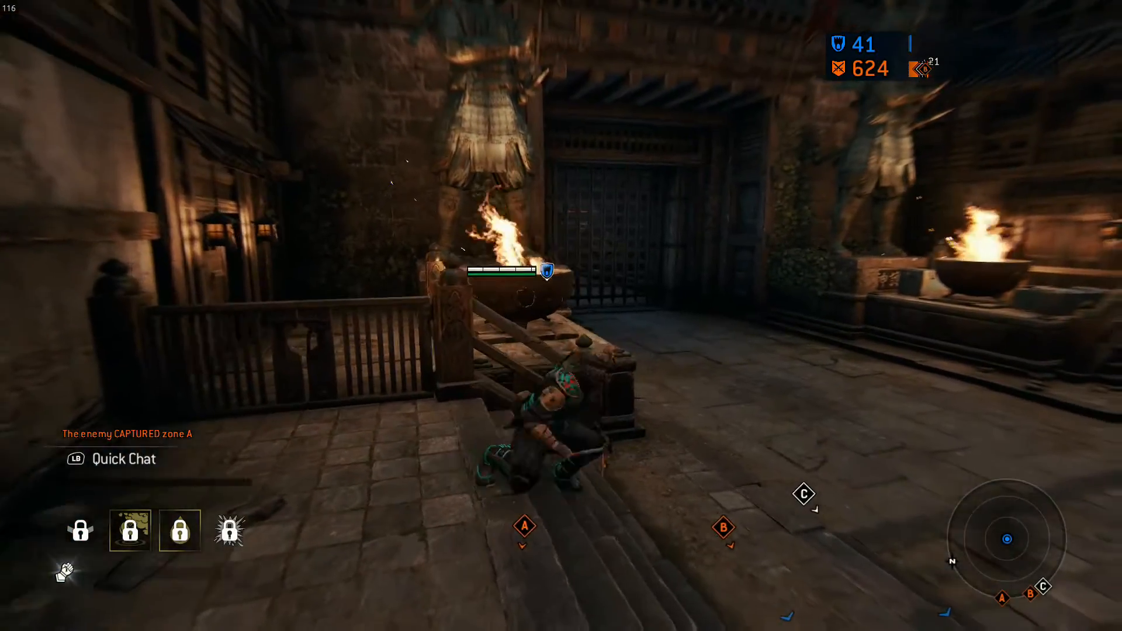
# Pause the match, leave the game for the desktop, examine the GPU load in Task Manager and close it
pyautogui.press('Escape')
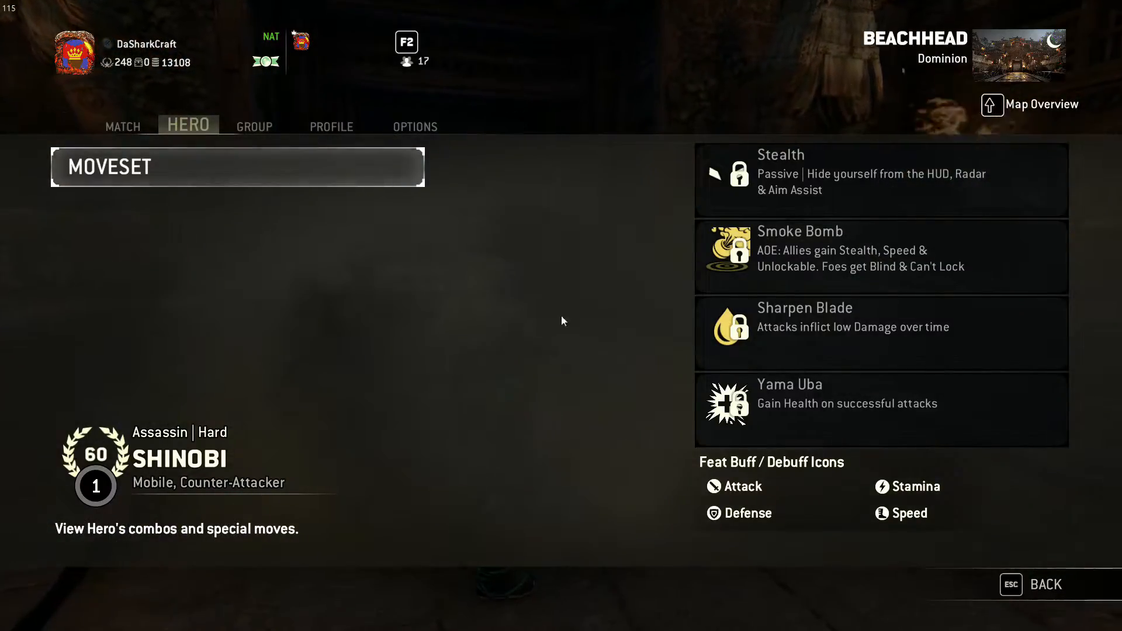
pyautogui.press('super')
pyautogui.hotkey('ctrl', 'shift', 'Escape')
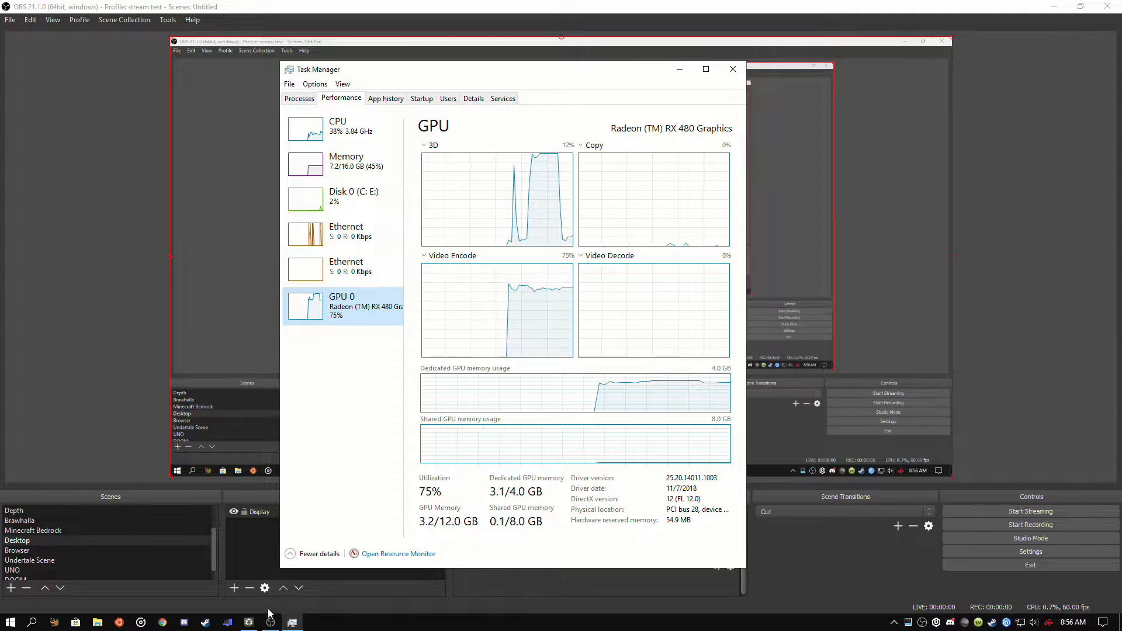
pyautogui.moveTo(255, 625)
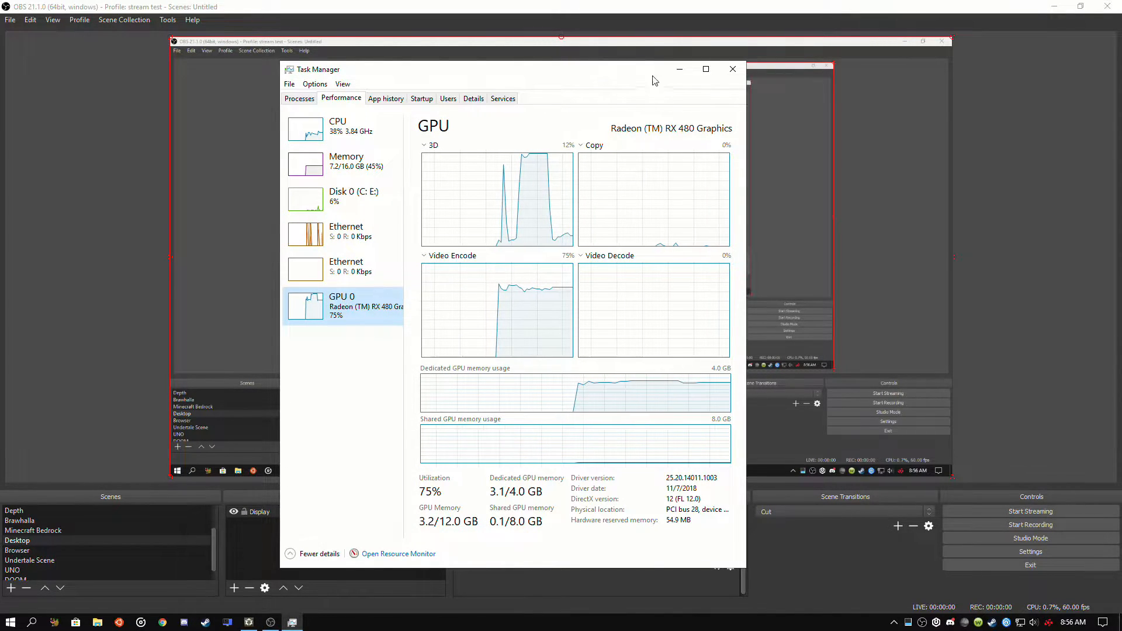
pyautogui.click(733, 69)
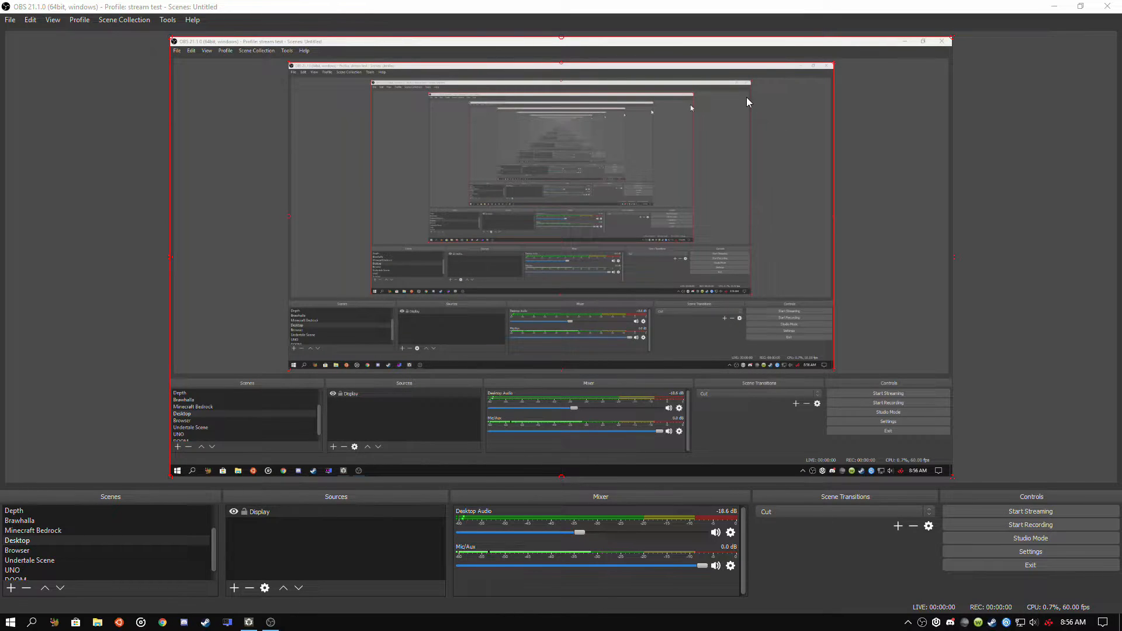
# Start a recording in OBS, switch back to For Honor and resume the match with the character moving
pyautogui.click(1032, 525)
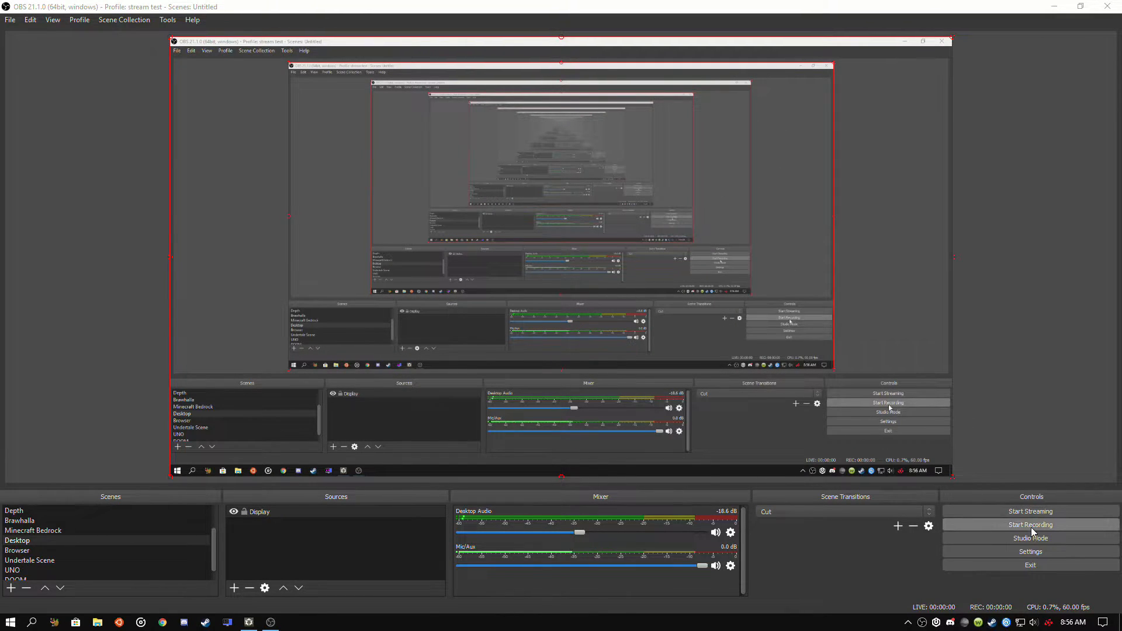
pyautogui.click(251, 623)
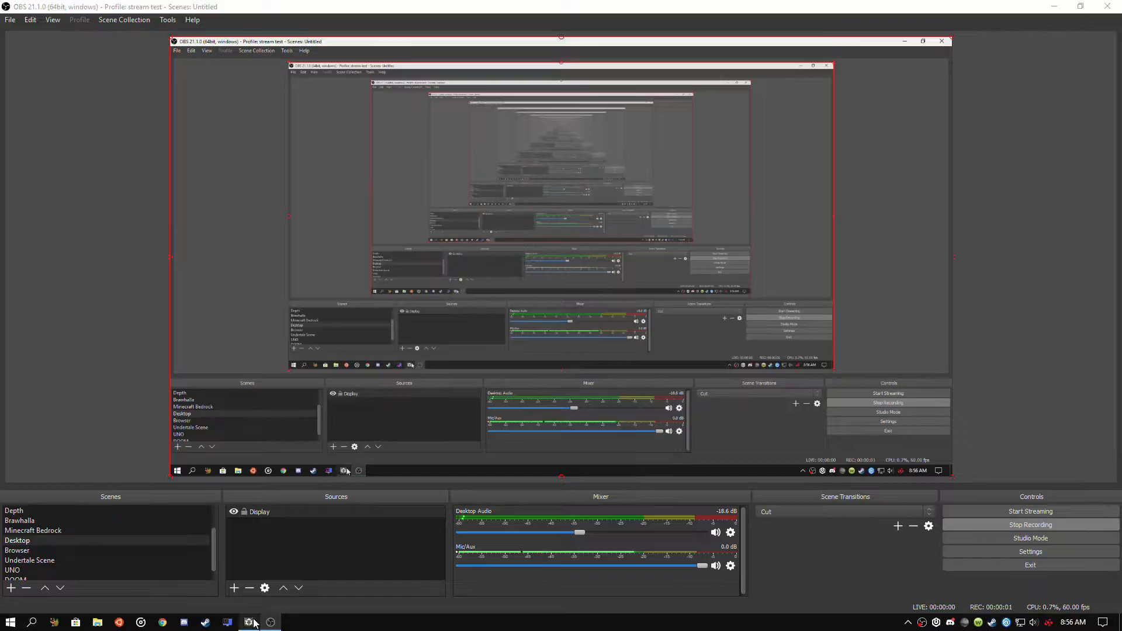
pyautogui.press('Escape')
pyautogui.press('w')
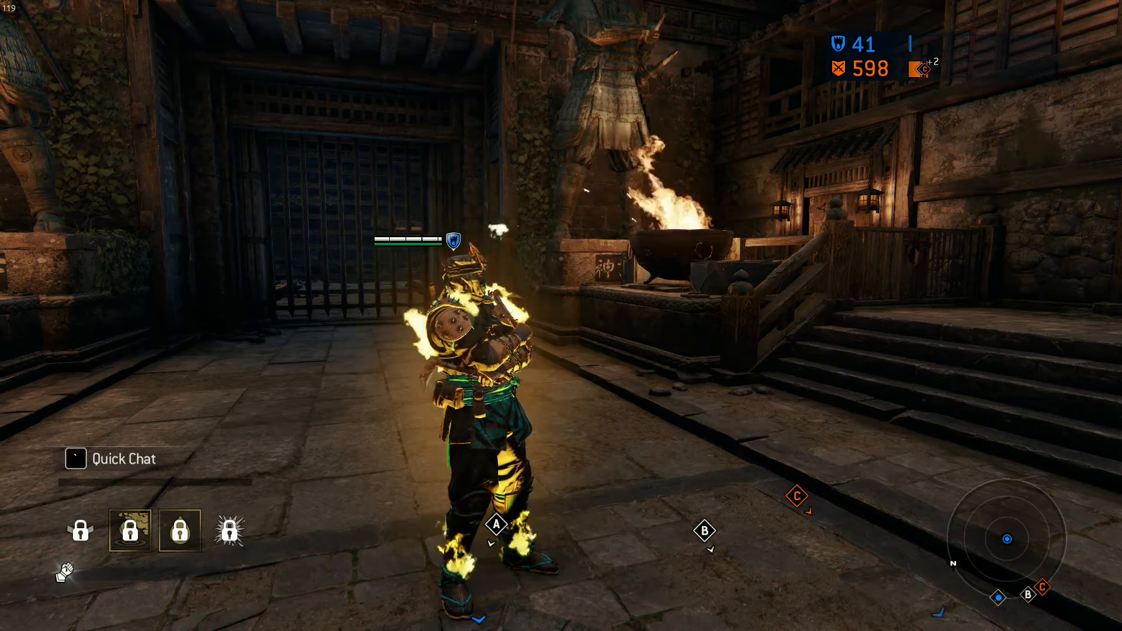
# Go from the game to the desktop and review the recording 2018-11-26_08-56-26.mp4 in VLC, closing the player when done
pyautogui.press('super')
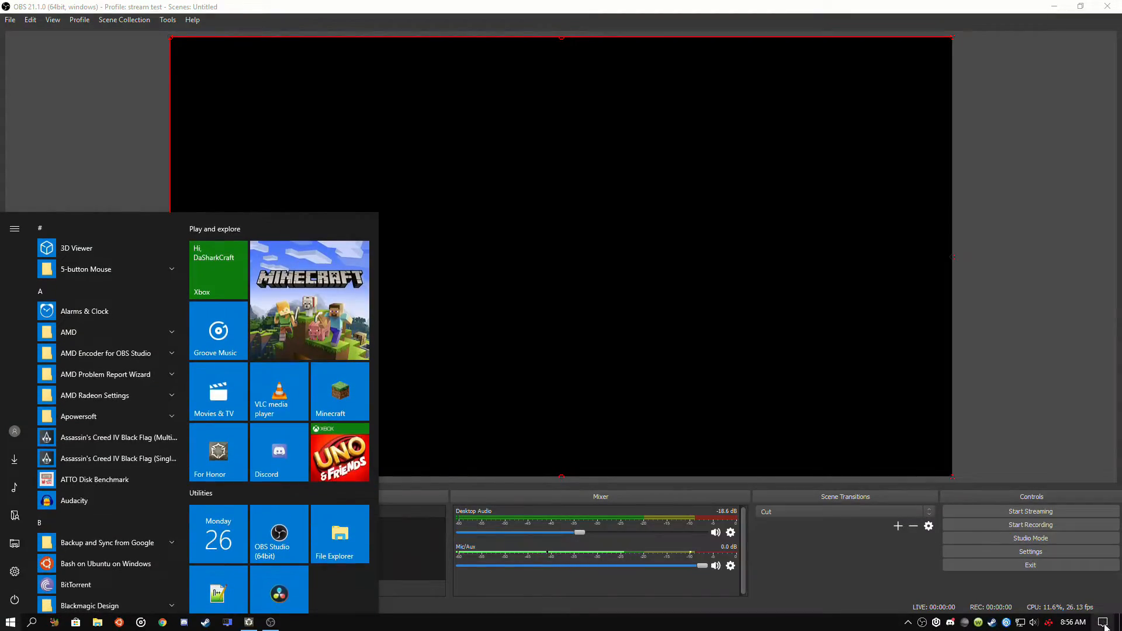
pyautogui.click(1121, 628)
pyautogui.click(1120, 628)
pyautogui.click(1119, 625)
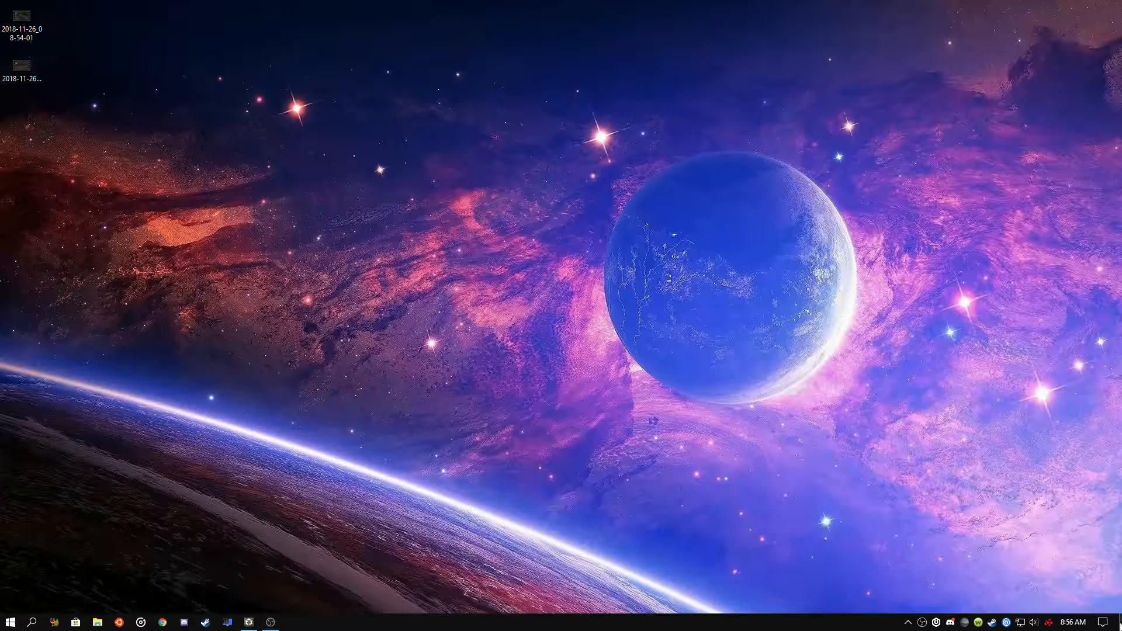
pyautogui.doubleClick(21, 66)
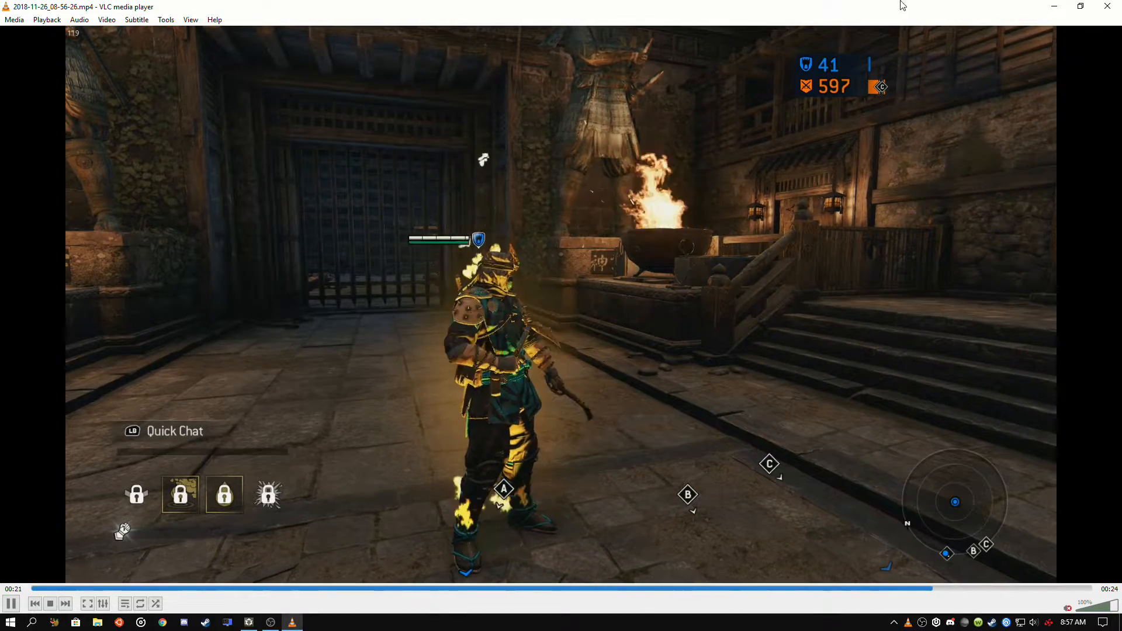
pyautogui.click(1108, 6)
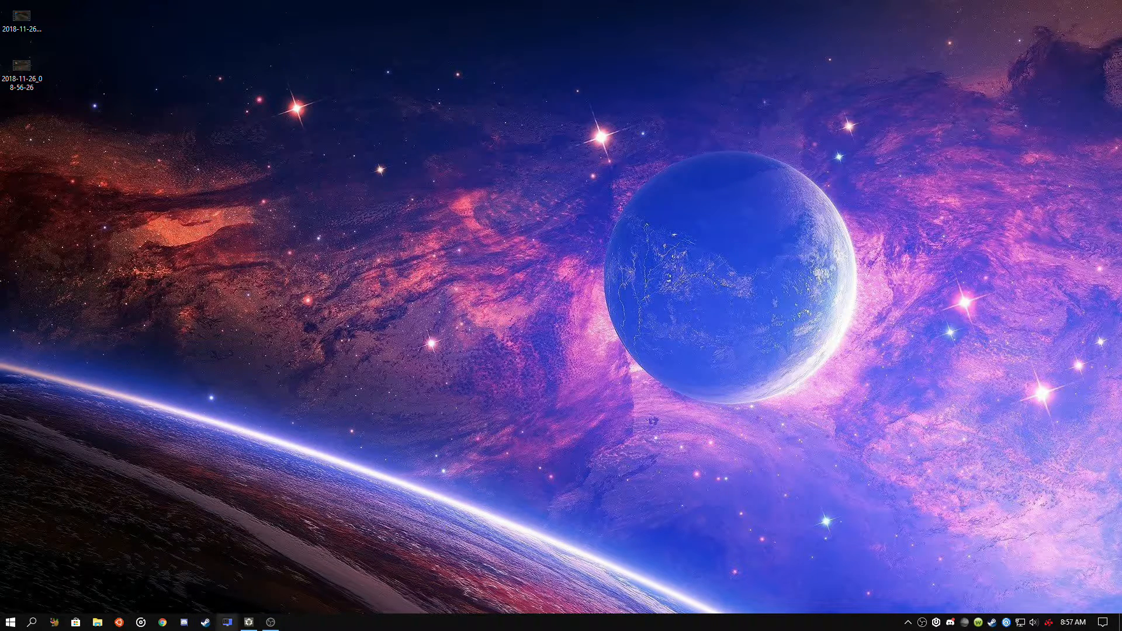
# Launch RivaTuner Statistics Server, dismiss the For Honor crash report, and set the global framerate limit to 45
pyautogui.click(228, 622)
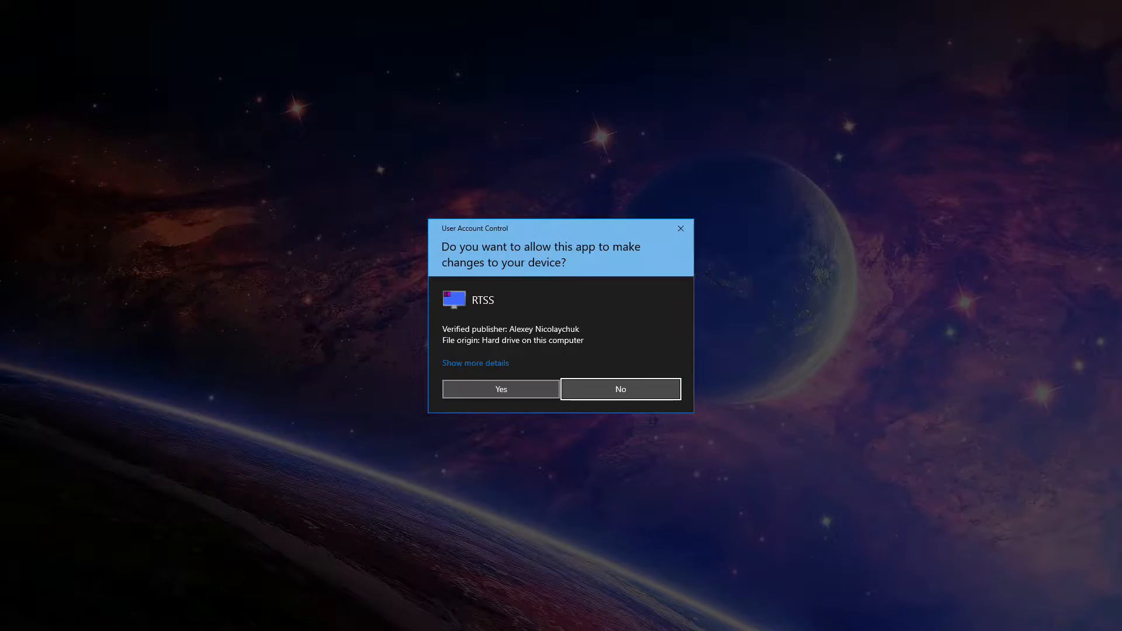
pyautogui.click(543, 391)
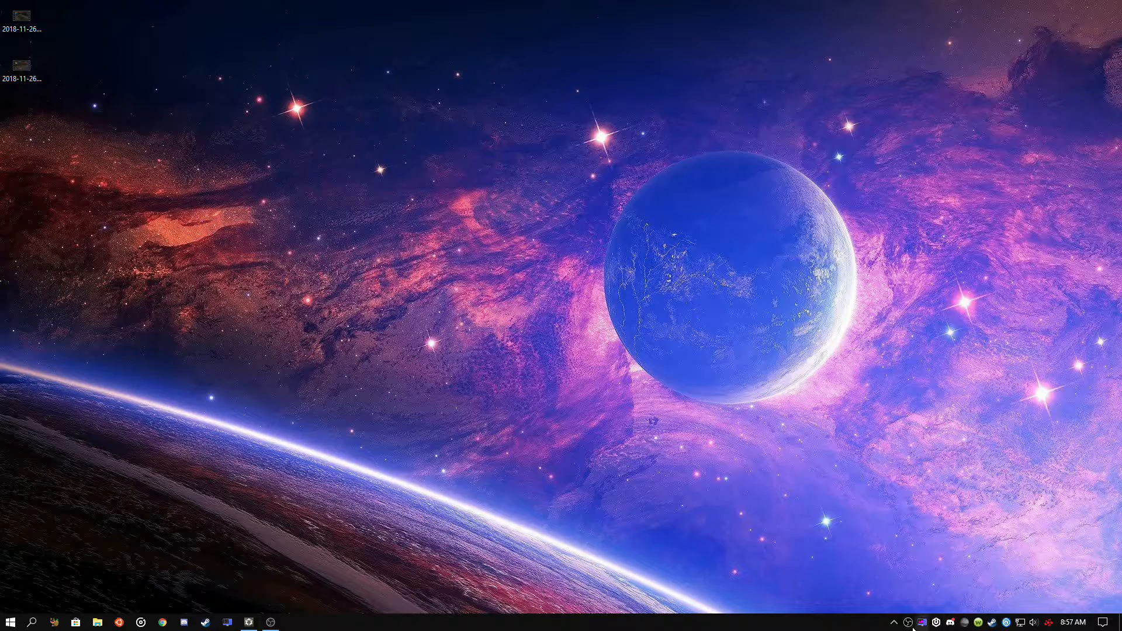
pyautogui.click(924, 623)
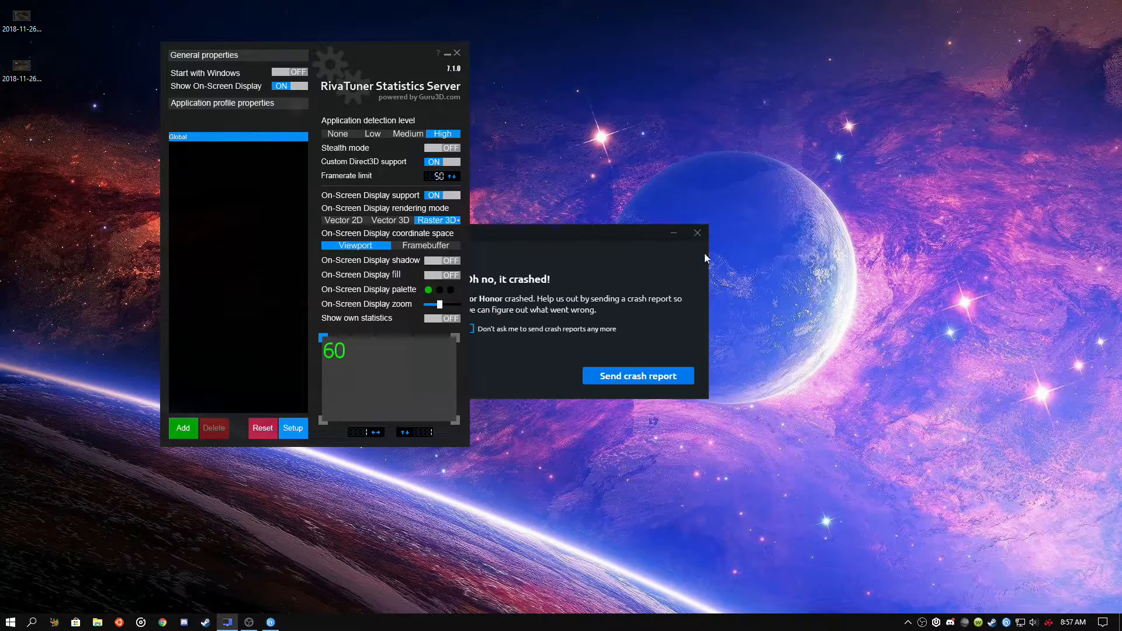
pyautogui.click(697, 233)
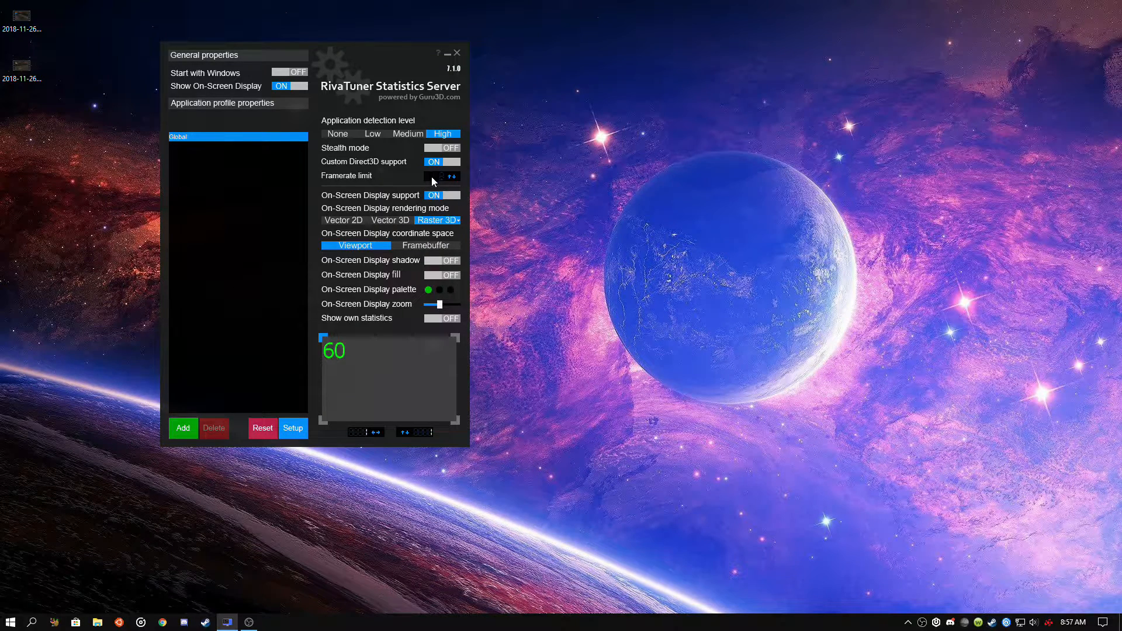
pyautogui.write('45')
pyautogui.click(456, 54)
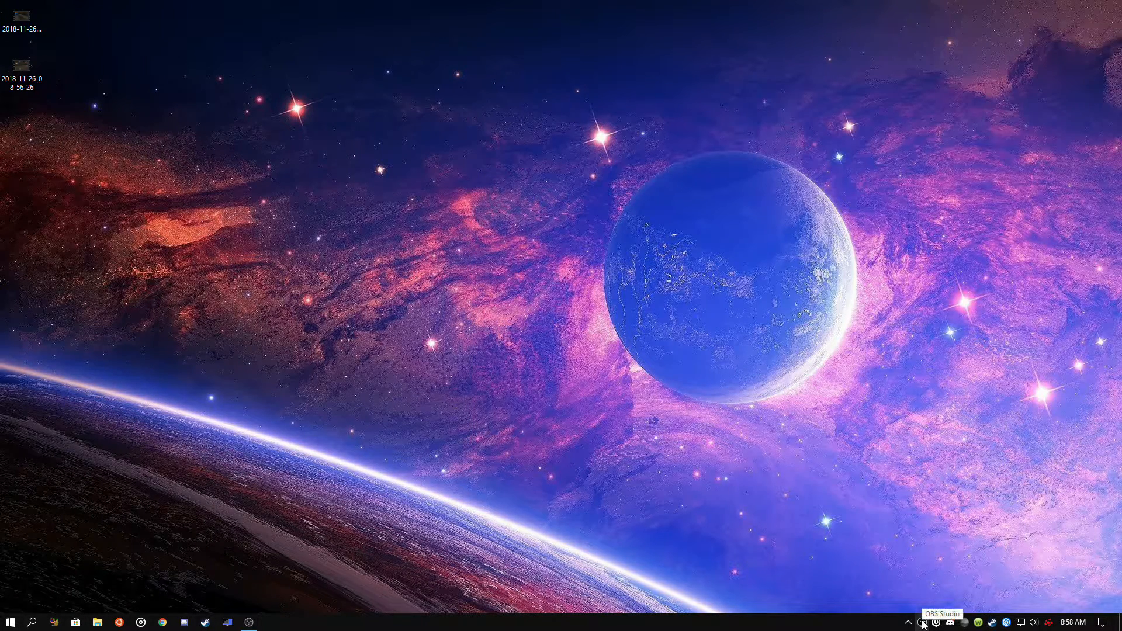
# Switch to OBS and open the recording section of its output settings
pyautogui.click(250, 623)
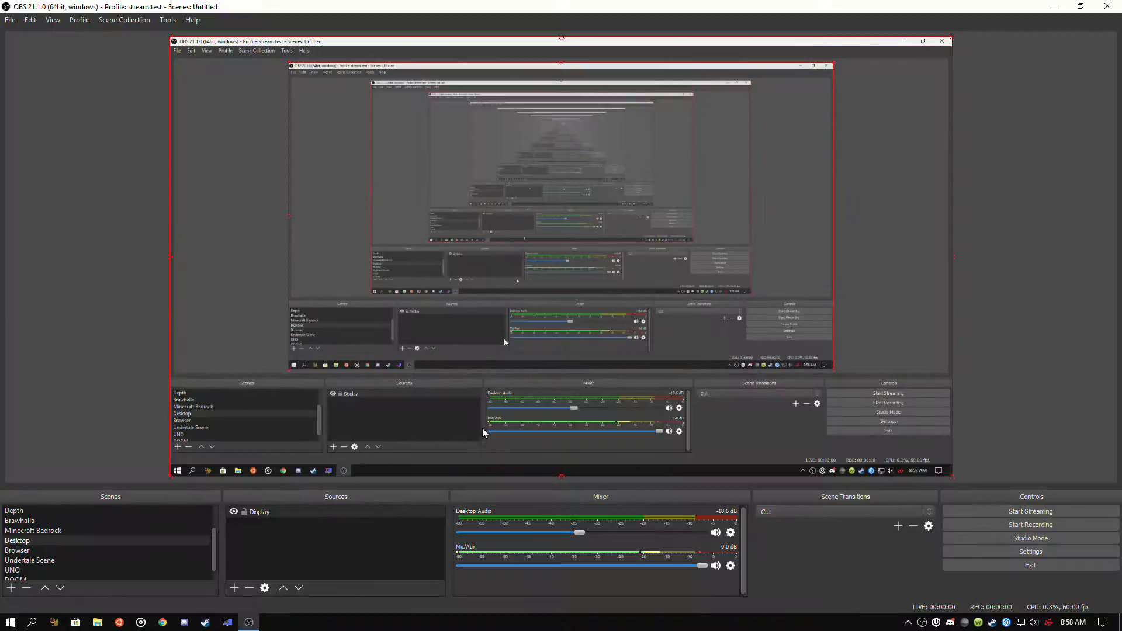
pyautogui.click(1055, 6)
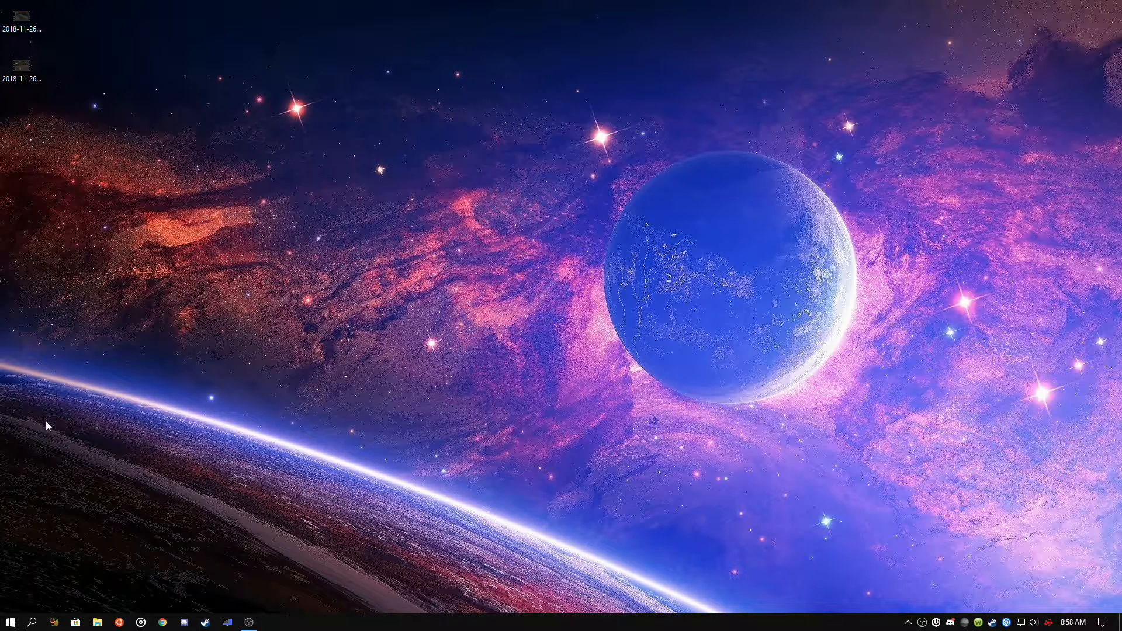
pyautogui.click(250, 623)
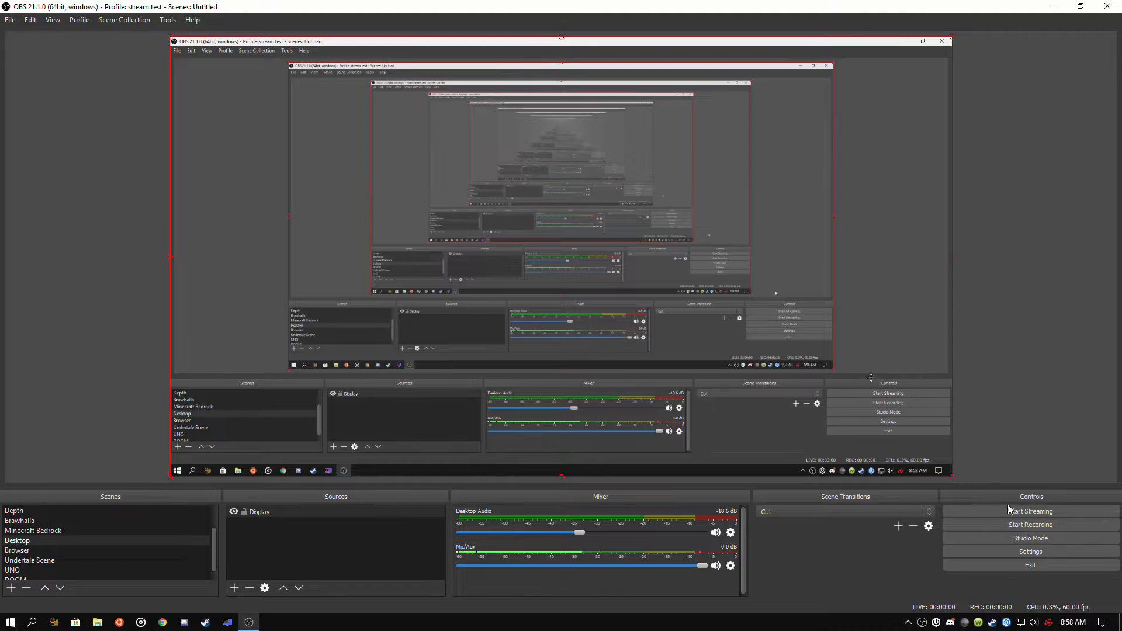
pyautogui.click(1003, 551)
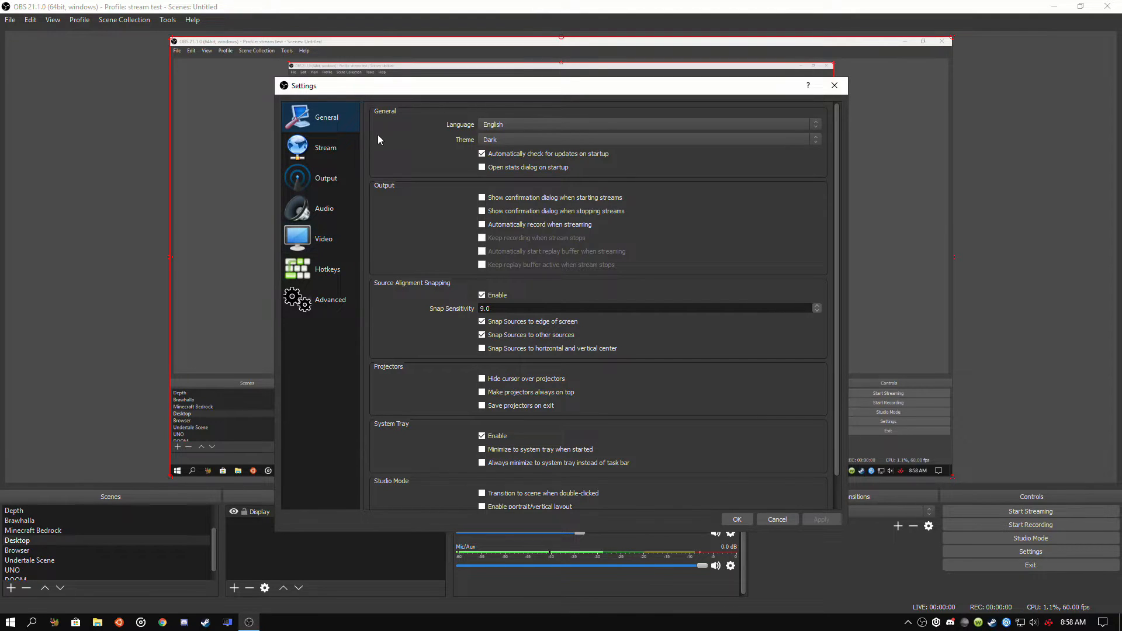
pyautogui.click(343, 171)
pyautogui.click(581, 142)
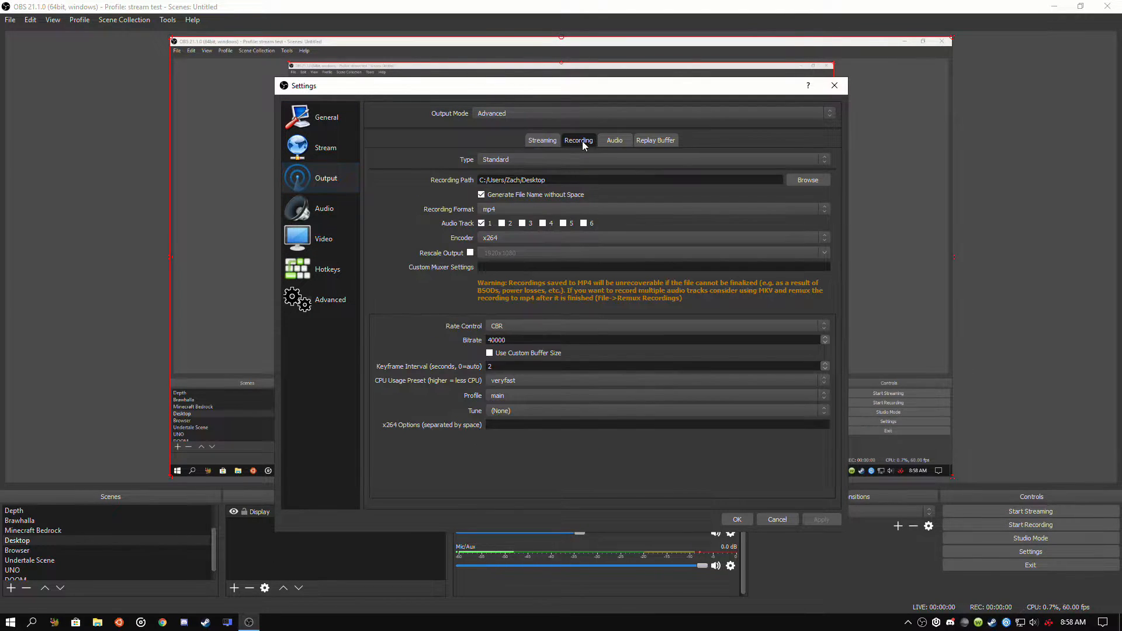
# Review the available recording encoders and set the encoder to H264/AVC Encoder (AMD Advanced Media Framework)
pyautogui.click(544, 240)
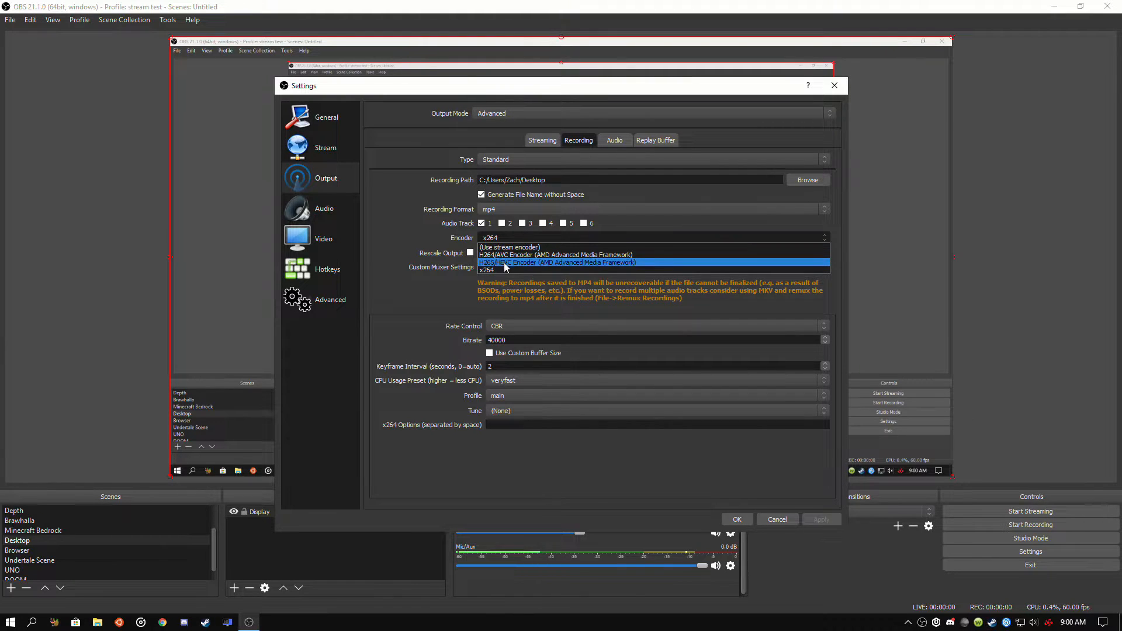
pyautogui.click(504, 270)
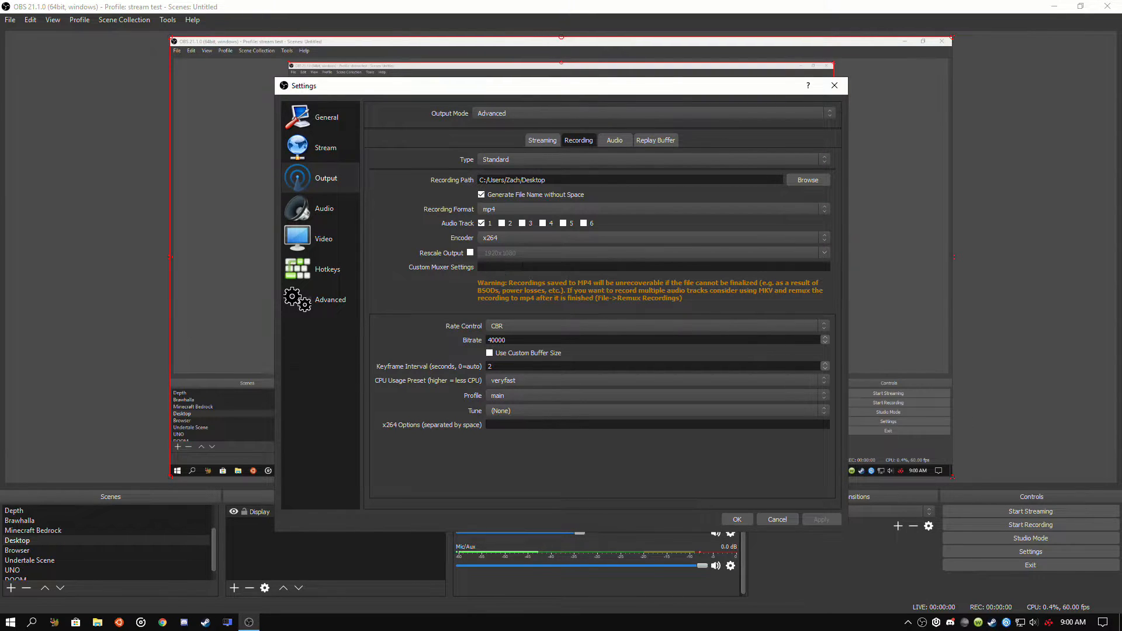
pyautogui.click(515, 237)
pyautogui.click(514, 255)
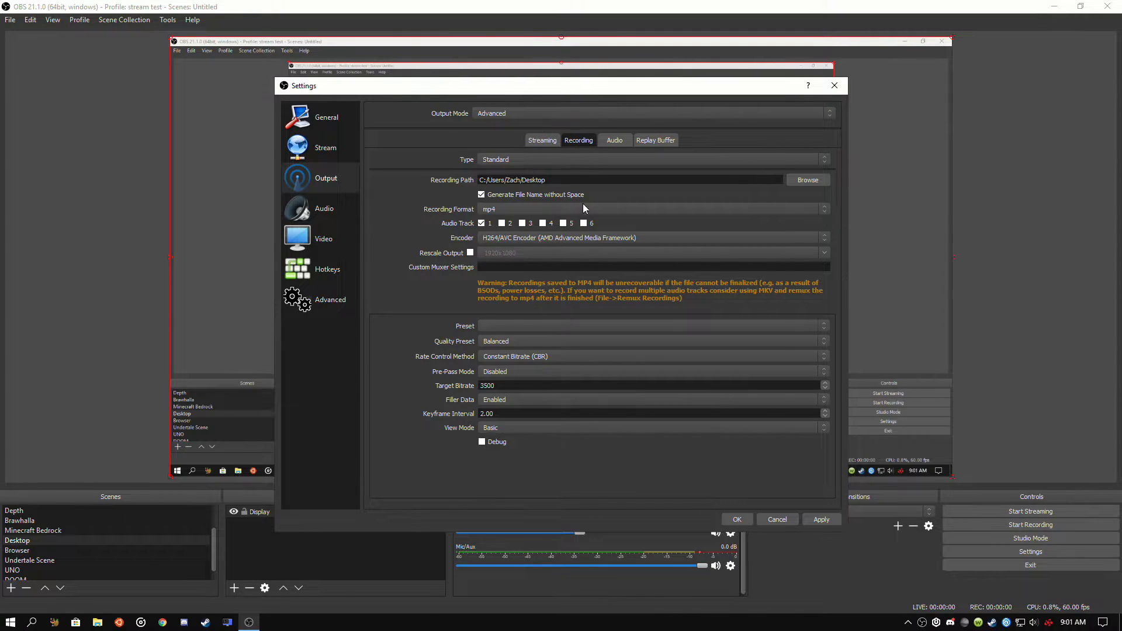
# Try the Speed quality preset for the AMD encoder, and set the quality preset to Quality
pyautogui.click(519, 341)
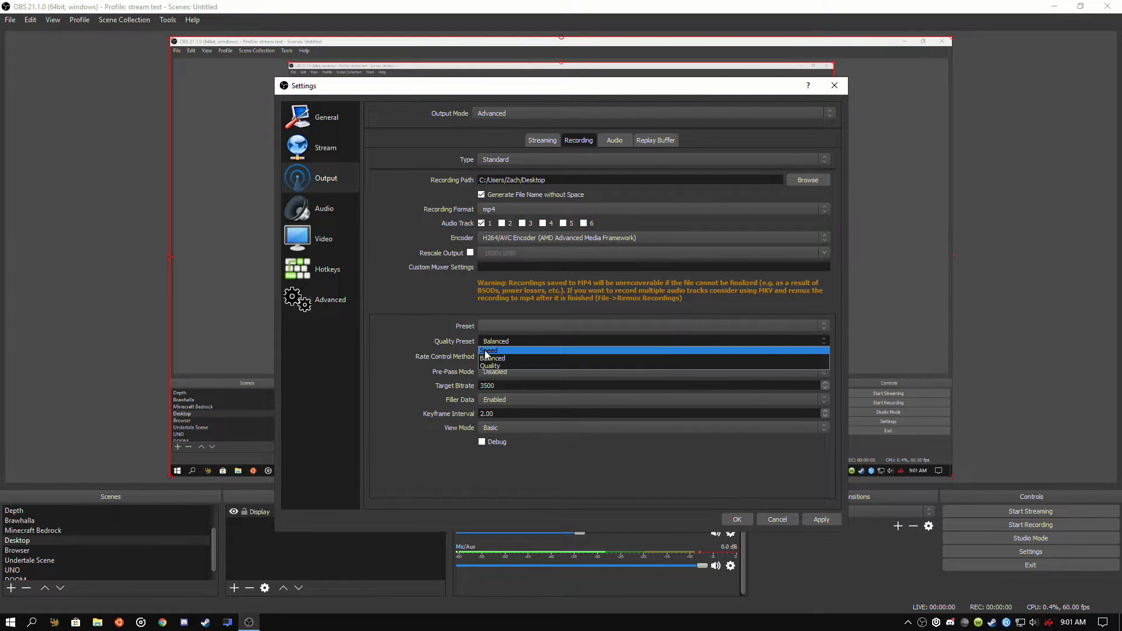
pyautogui.click(486, 351)
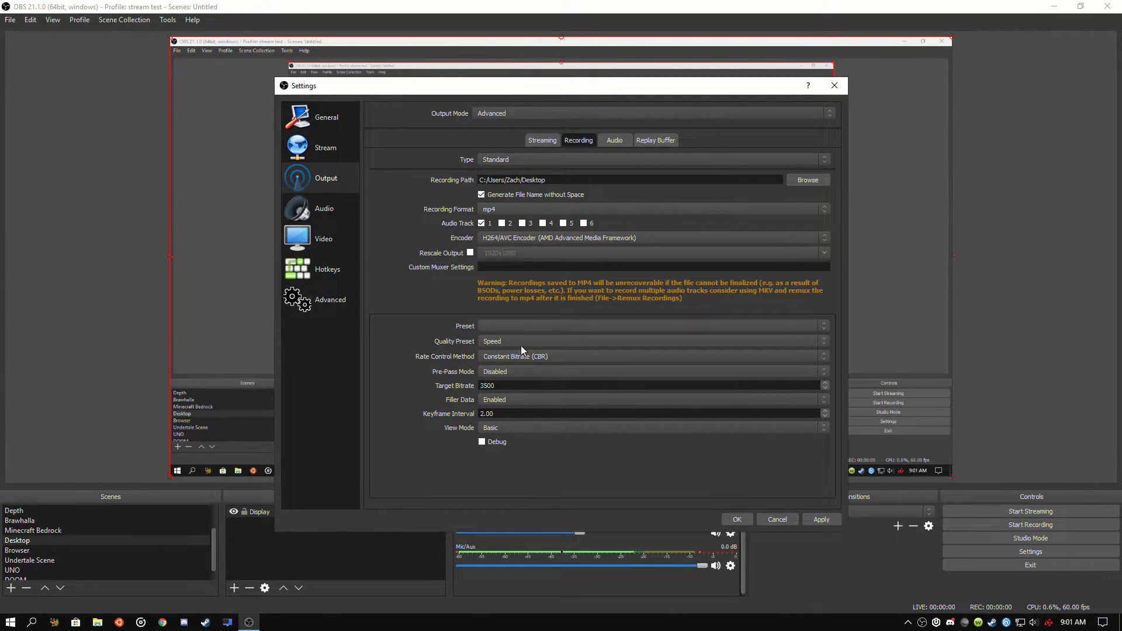
pyautogui.click(514, 344)
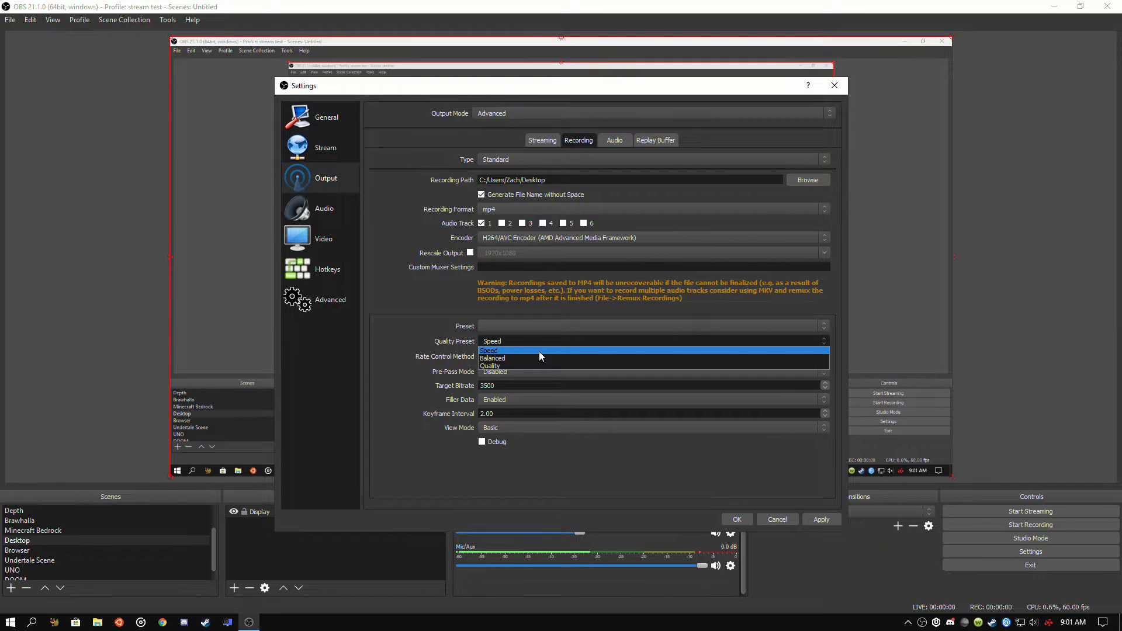
pyautogui.click(538, 345)
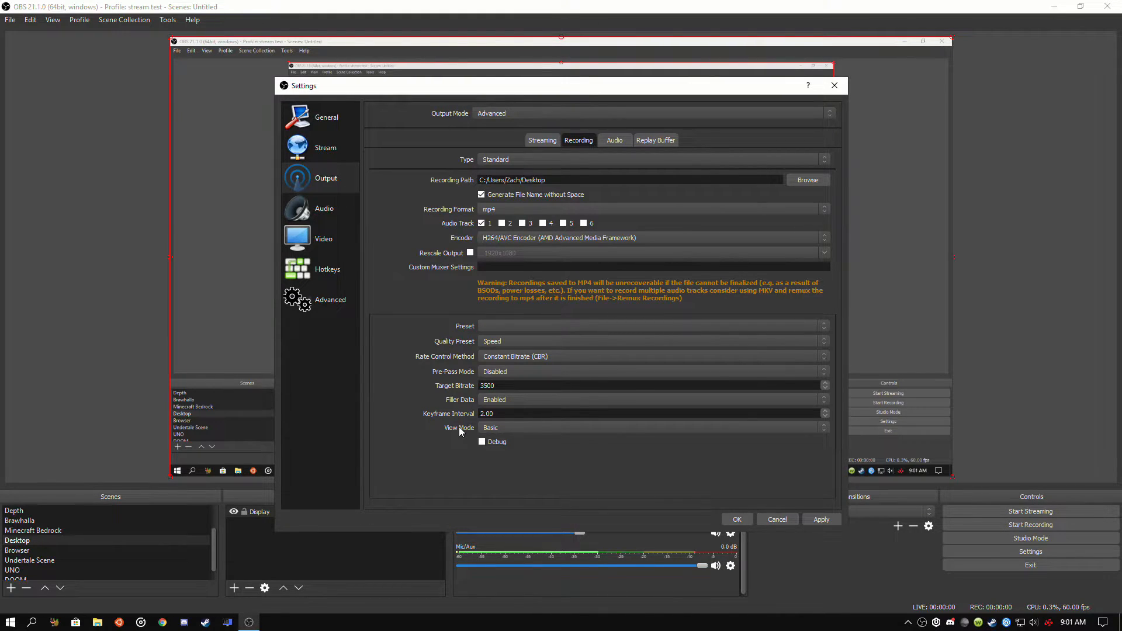
pyautogui.click(488, 343)
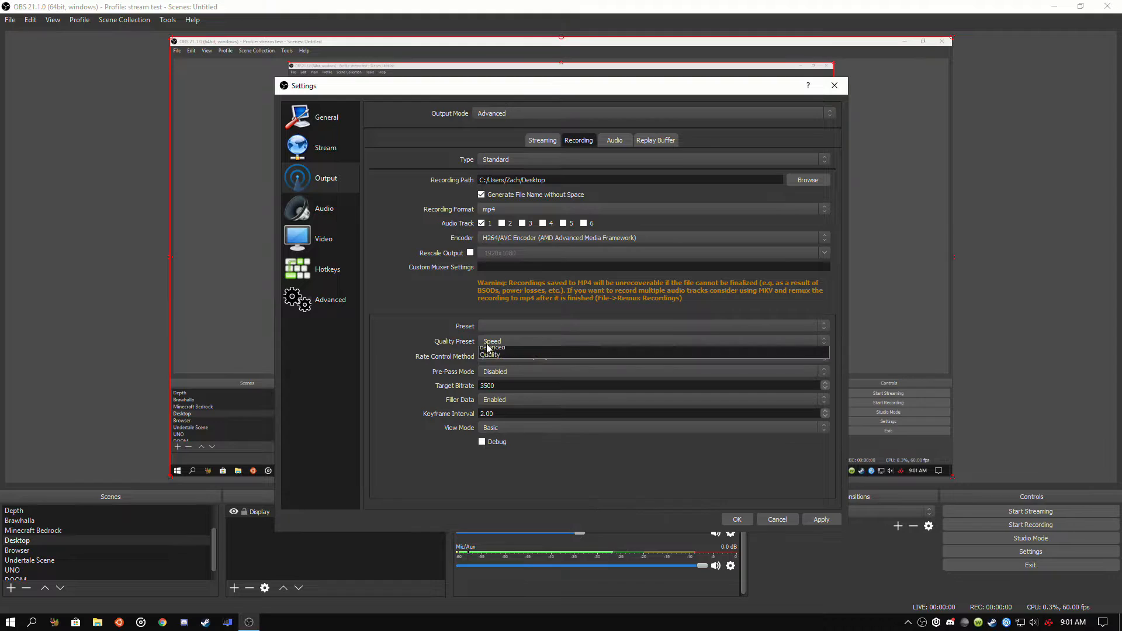
pyautogui.click(520, 366)
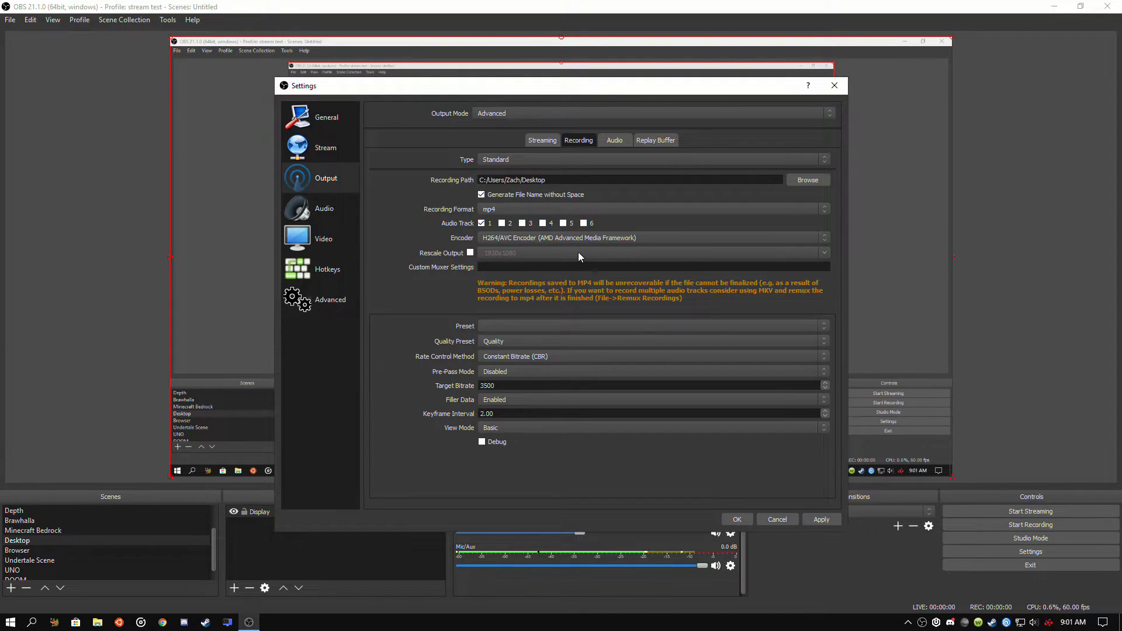
# Enable audio track 3 and switch the recording encoder back to x264
pyautogui.click(570, 237)
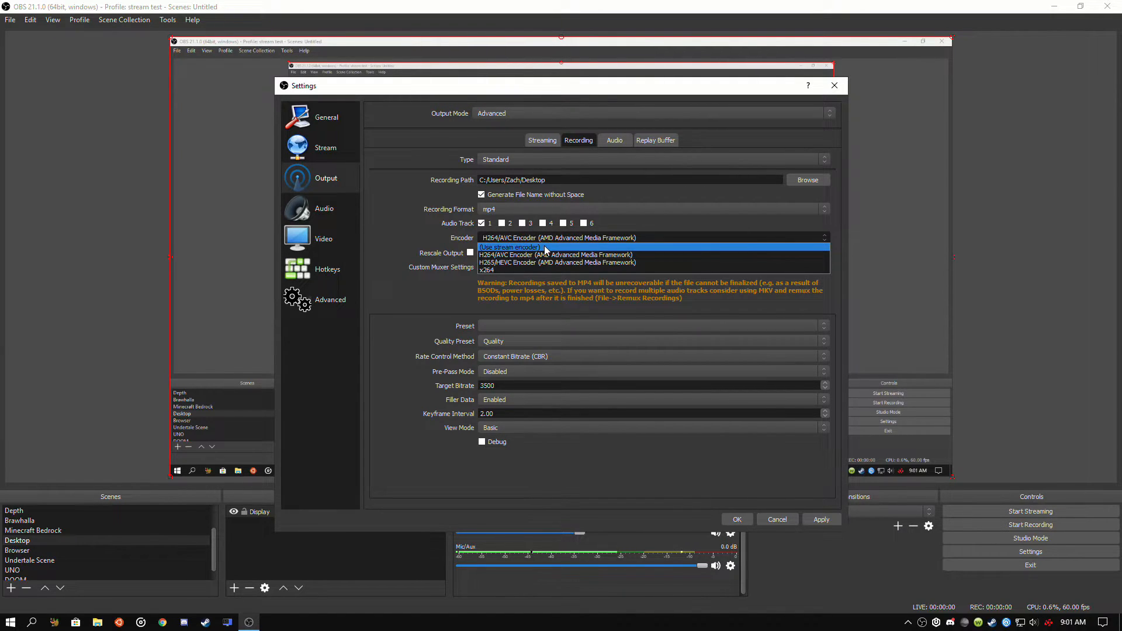
pyautogui.click(466, 325)
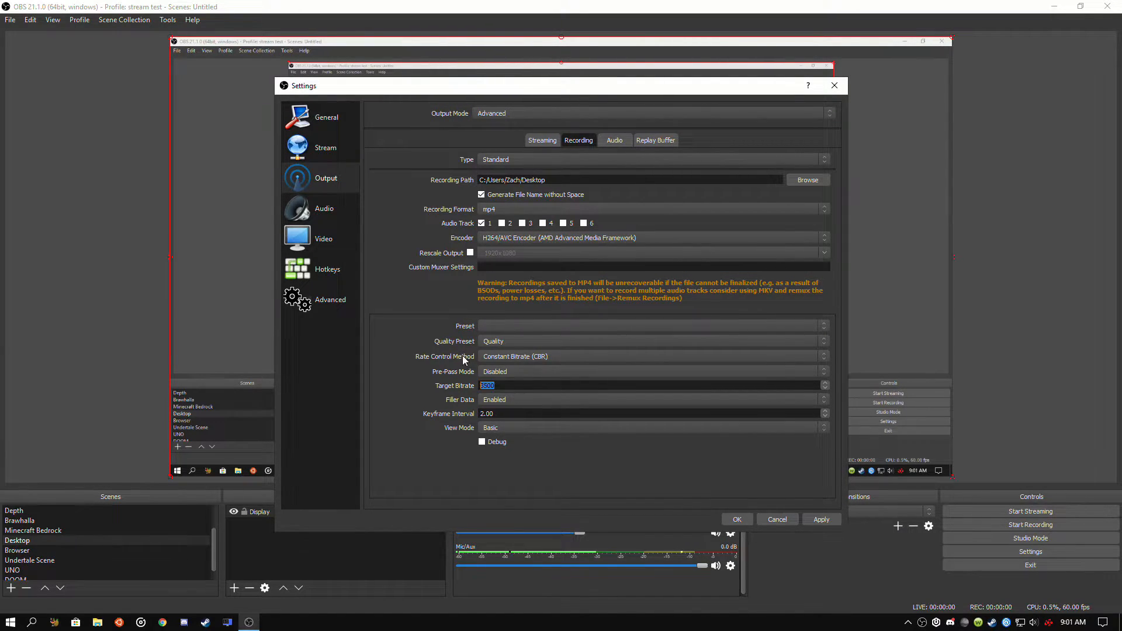
pyautogui.click(531, 226)
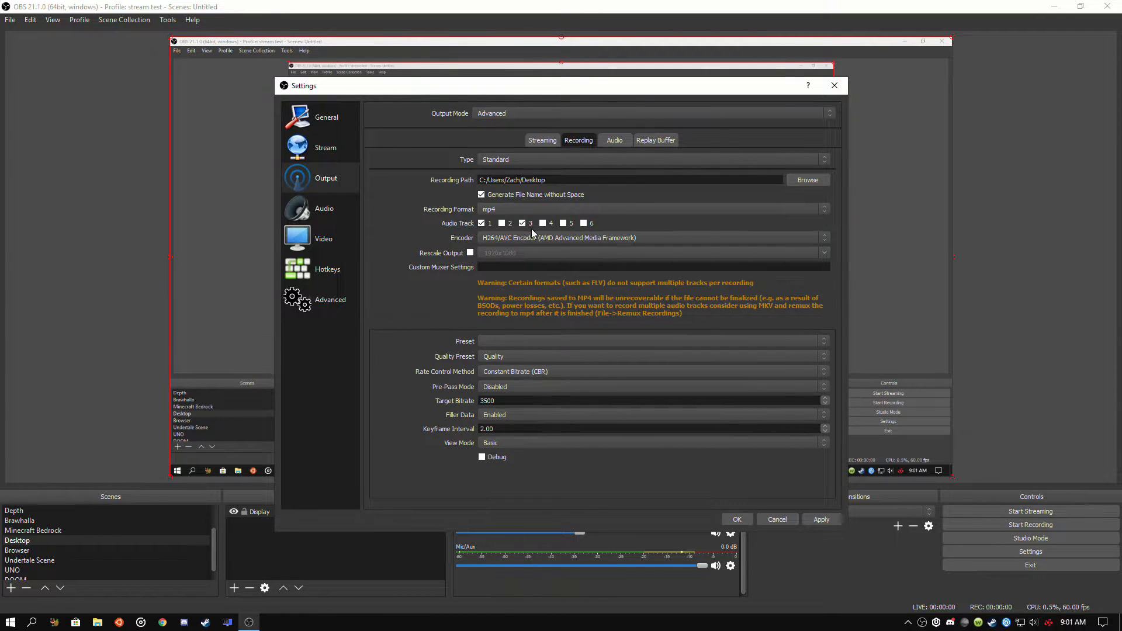
pyautogui.click(533, 233)
pyautogui.click(548, 267)
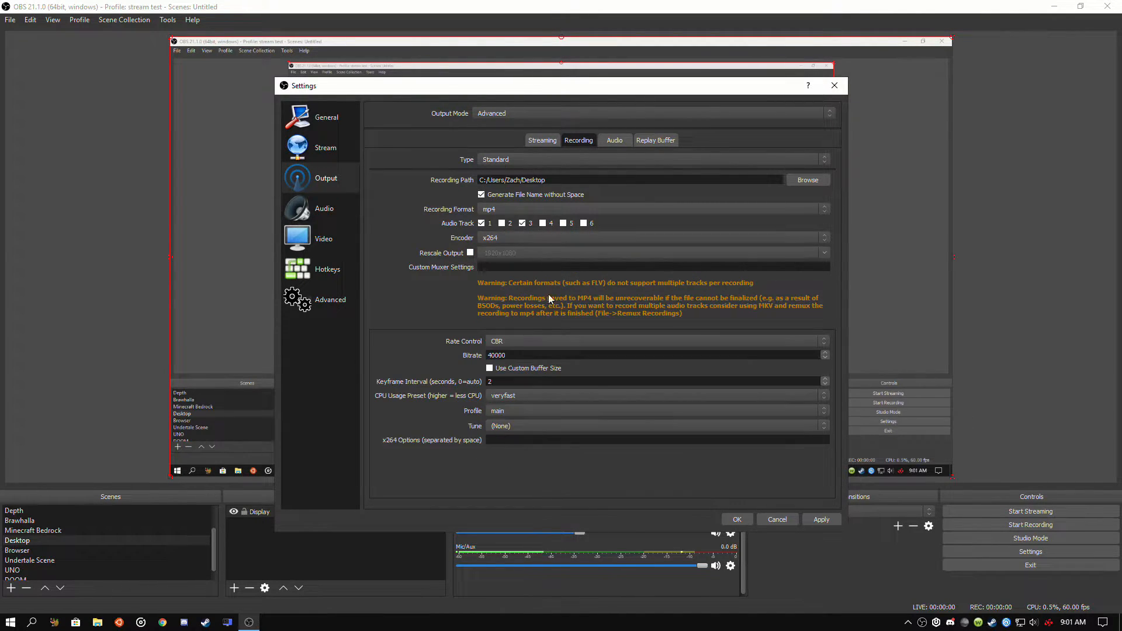
# Review the x264 CPU usage presets, and set the encoder to H264/AVC Encoder (AMD Advanced Media Framework) with the Quality preset
pyautogui.click(539, 397)
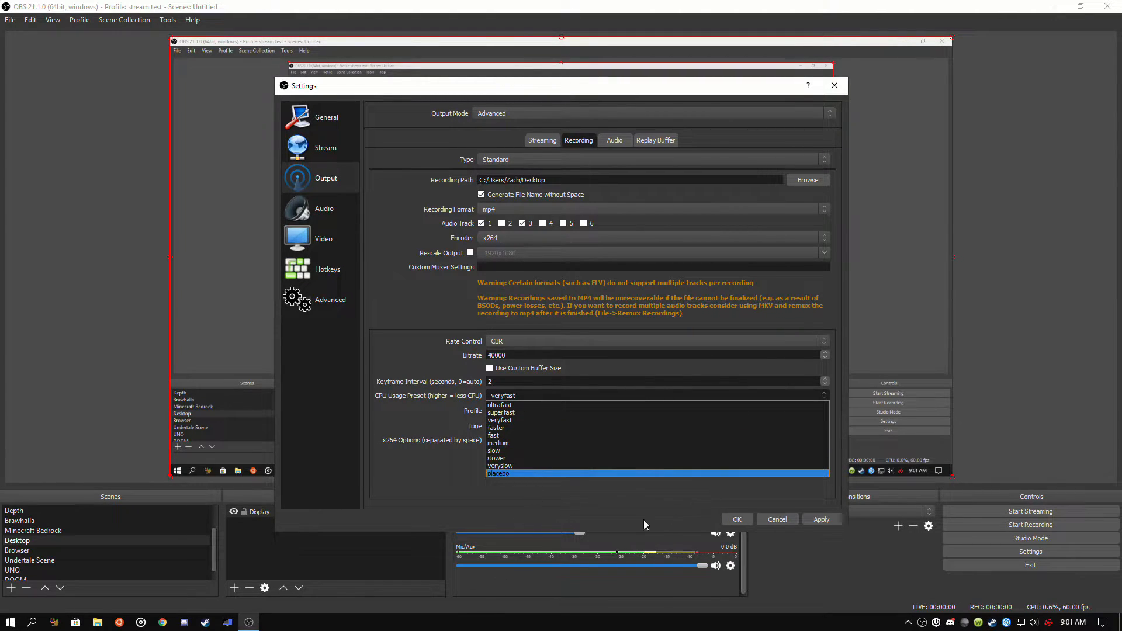
pyautogui.click(381, 350)
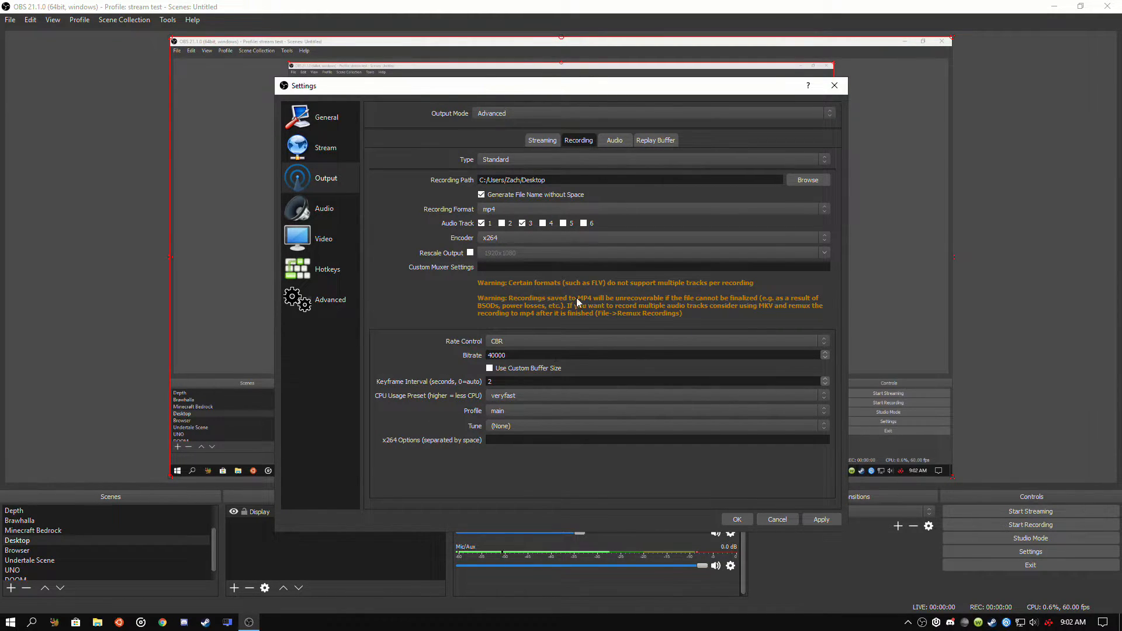
pyautogui.click(536, 237)
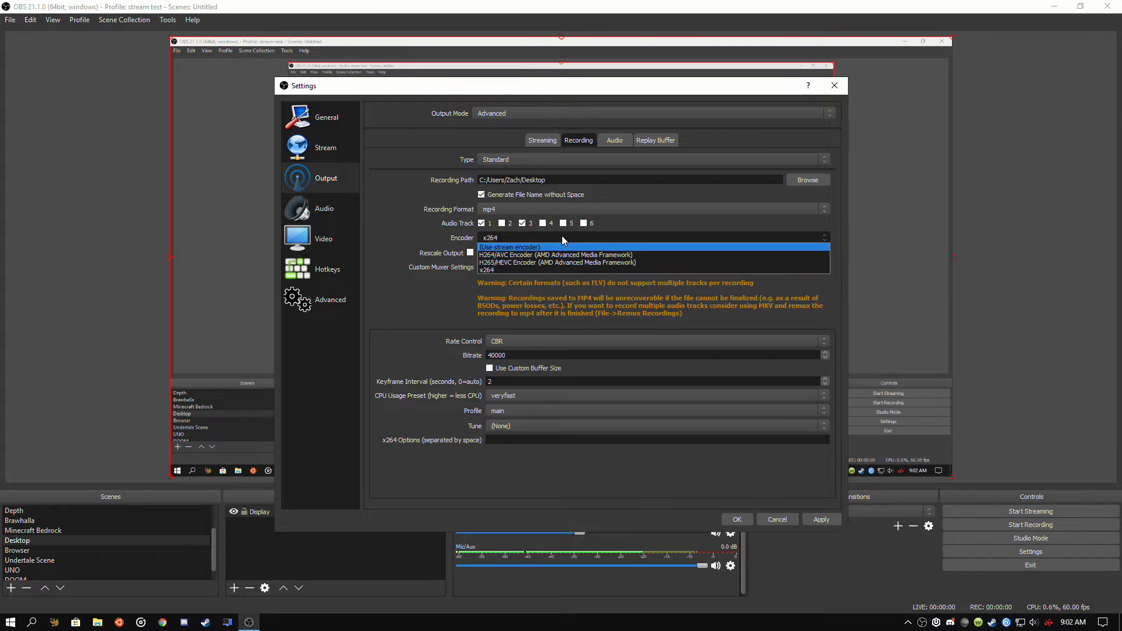
pyautogui.click(559, 256)
pyautogui.click(541, 355)
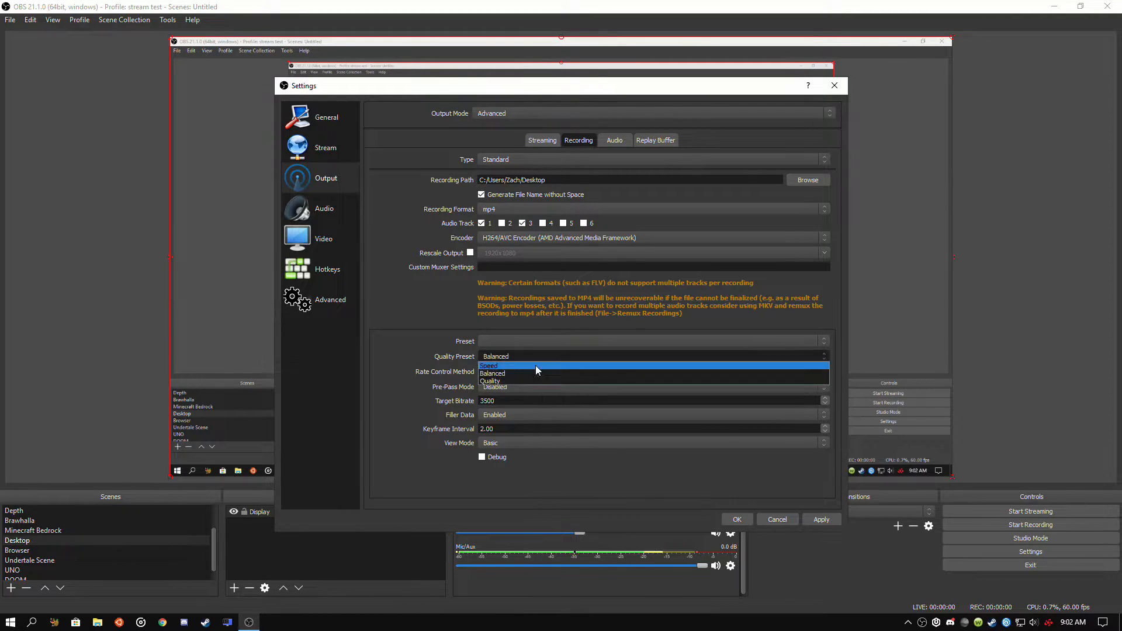
pyautogui.click(535, 381)
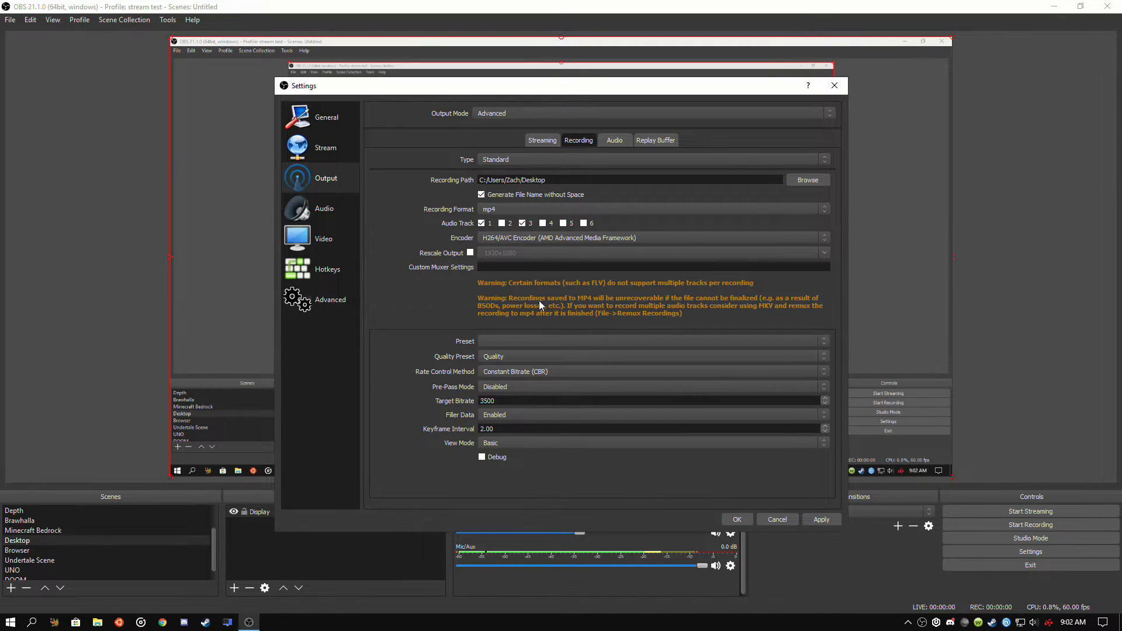
# Switch the recording encoder back to x264 and review the available CPU usage presets
pyautogui.click(544, 241)
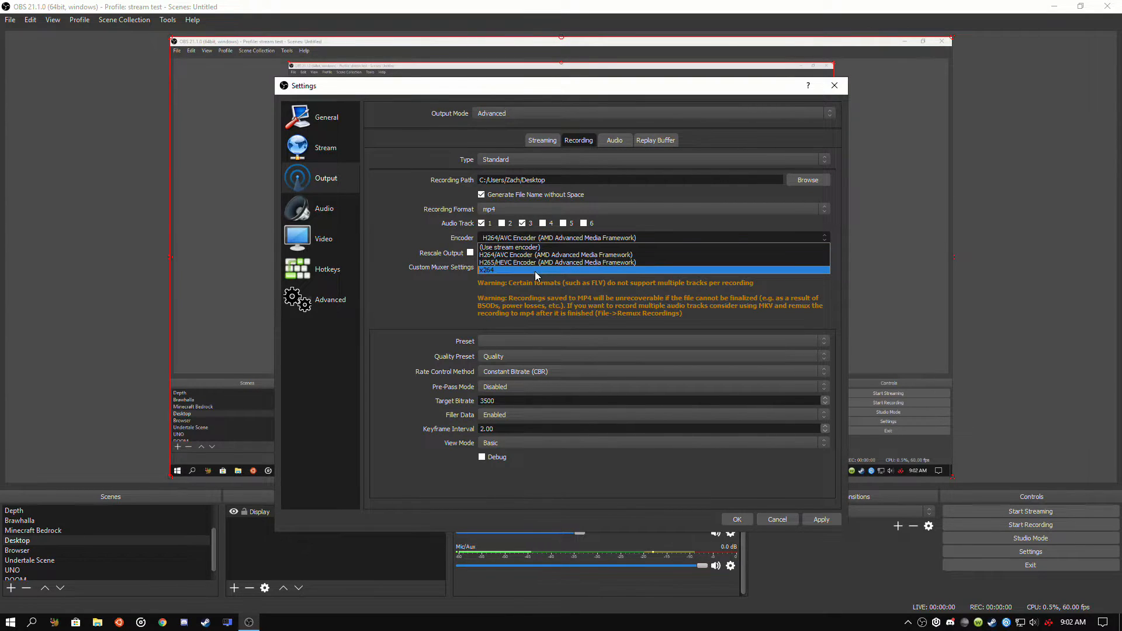
pyautogui.click(532, 270)
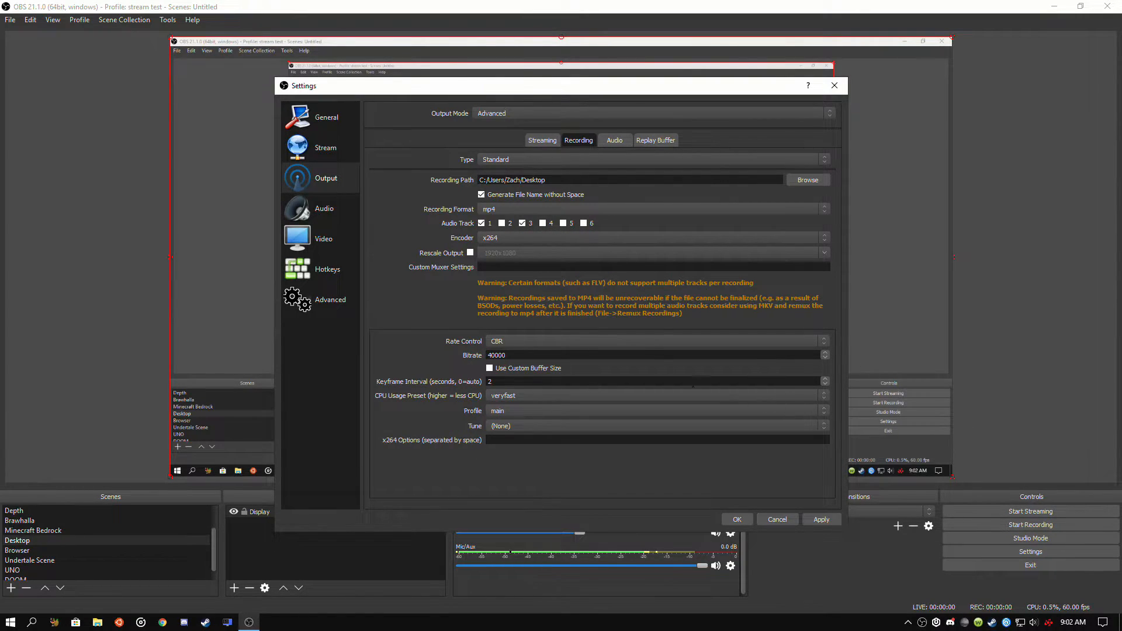
pyautogui.click(507, 397)
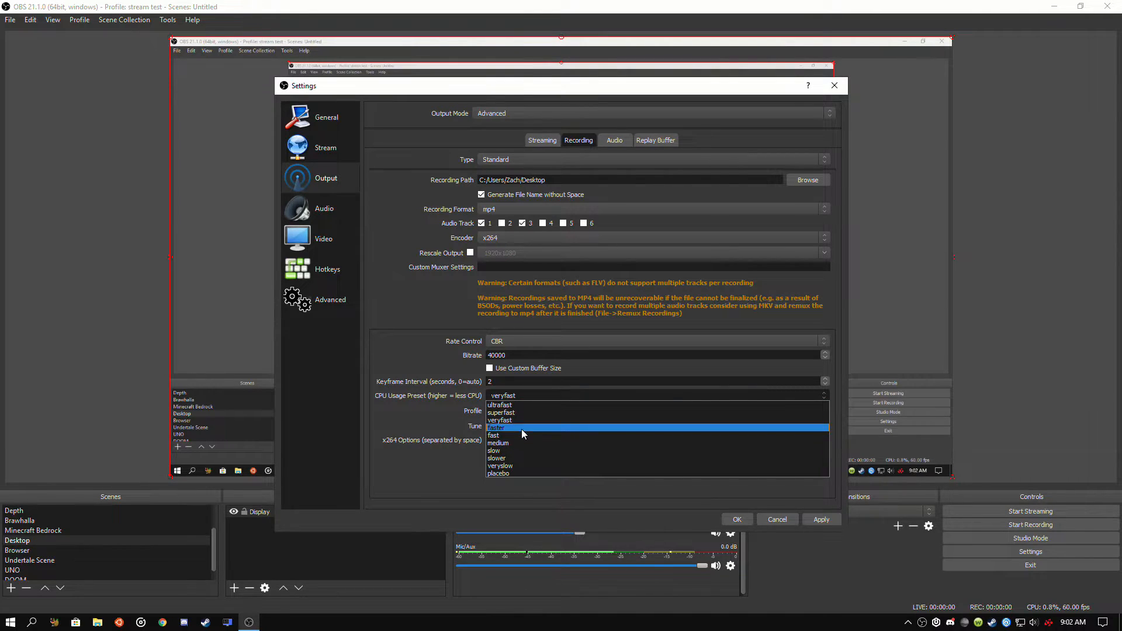
pyautogui.click(431, 356)
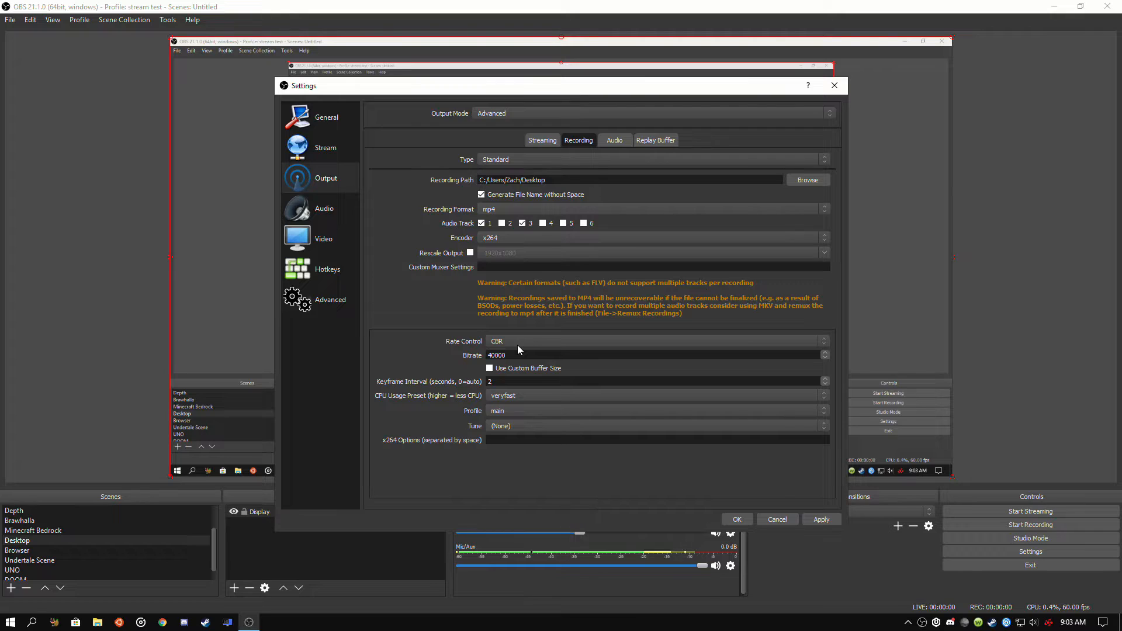
# Try the H264/AVC Encoder (AMD Advanced Media Framework) for recording and return the encoder to x264
pyautogui.click(567, 239)
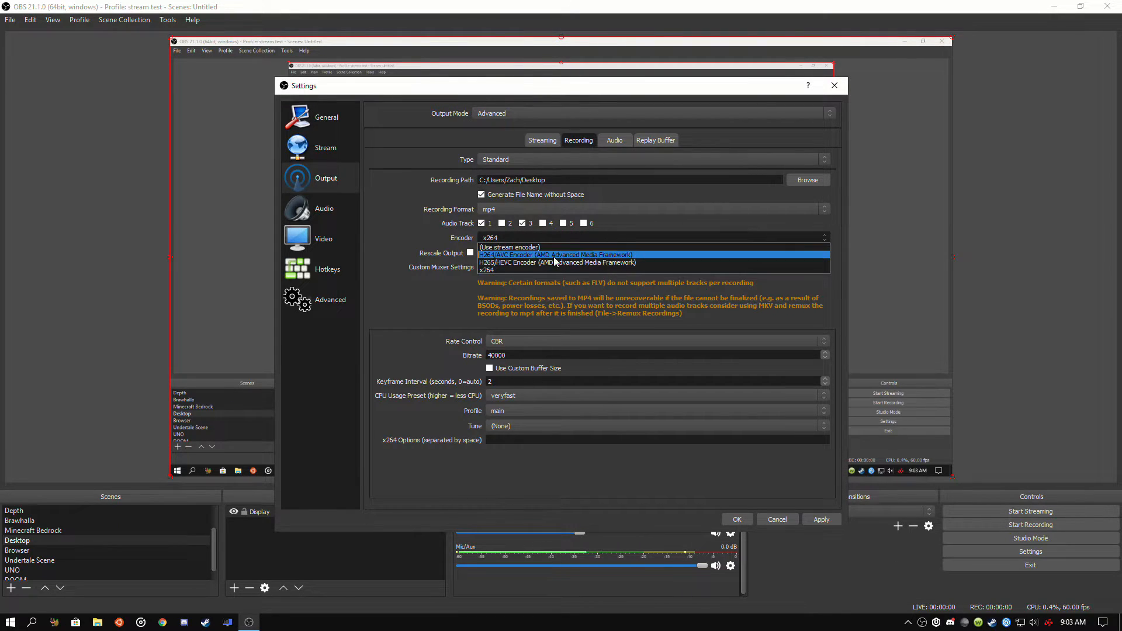
pyautogui.click(551, 256)
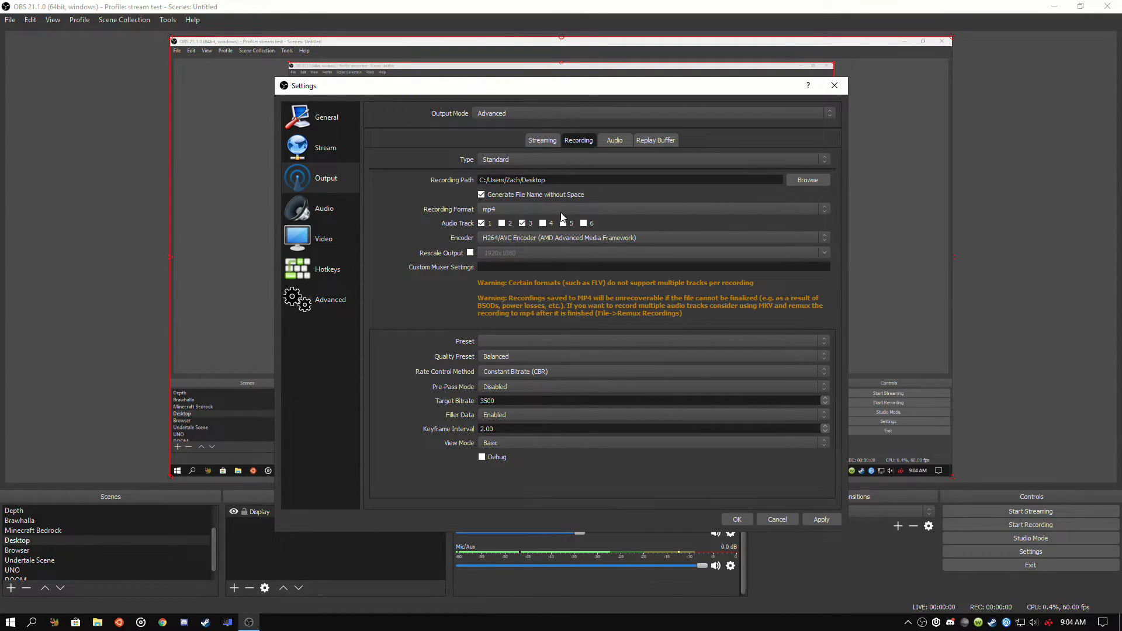
pyautogui.click(553, 237)
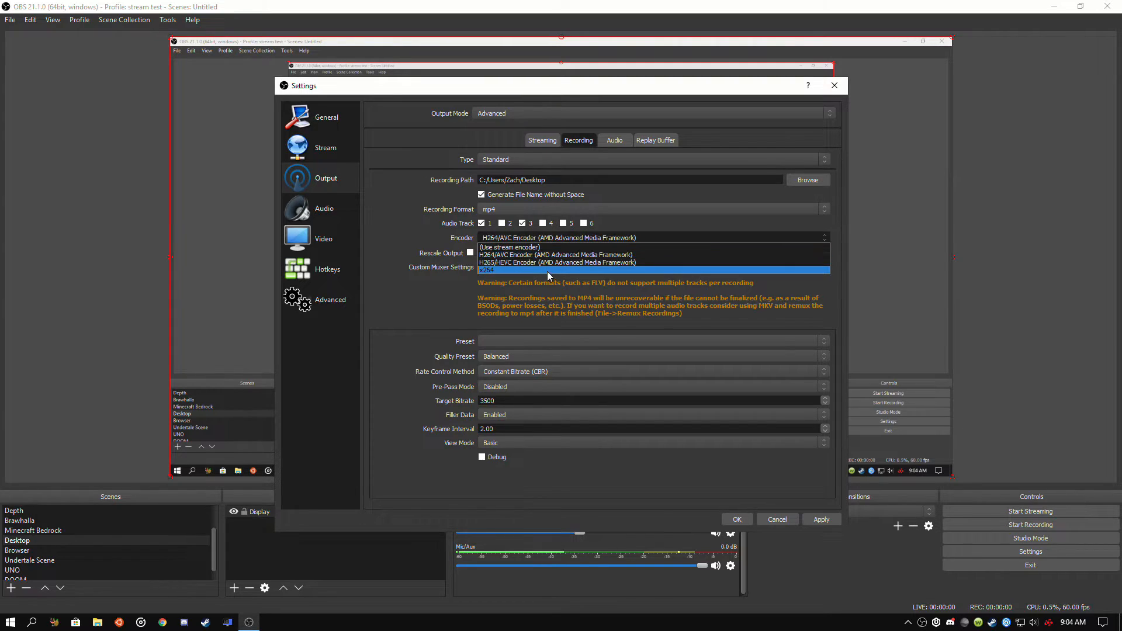
pyautogui.click(546, 270)
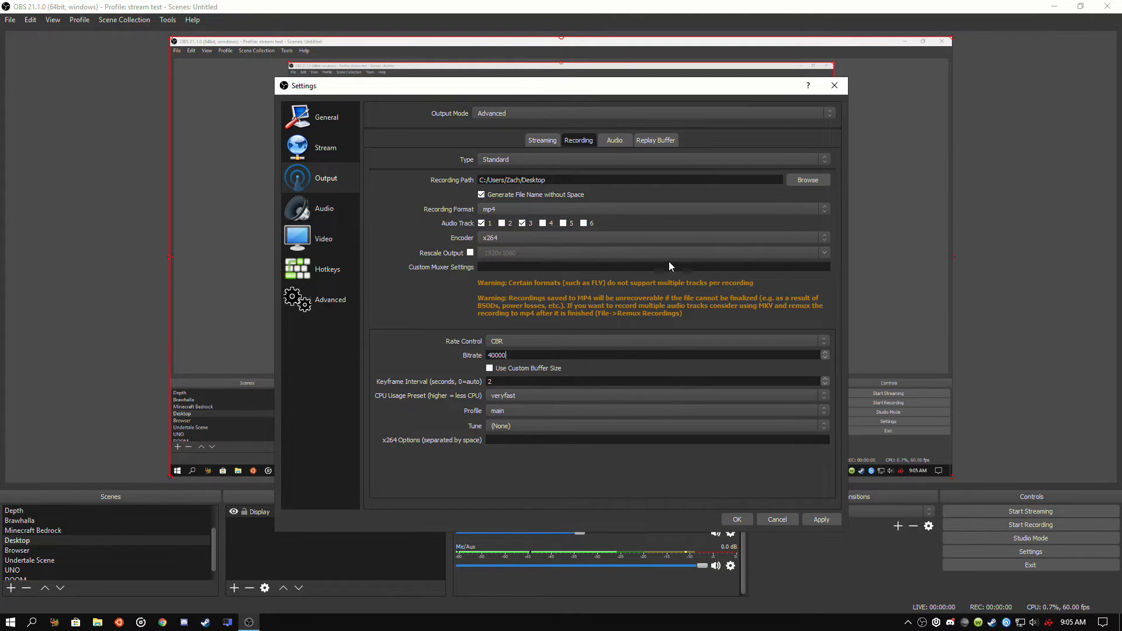
# Discard the output settings changes and close OBS
pyautogui.click(769, 519)
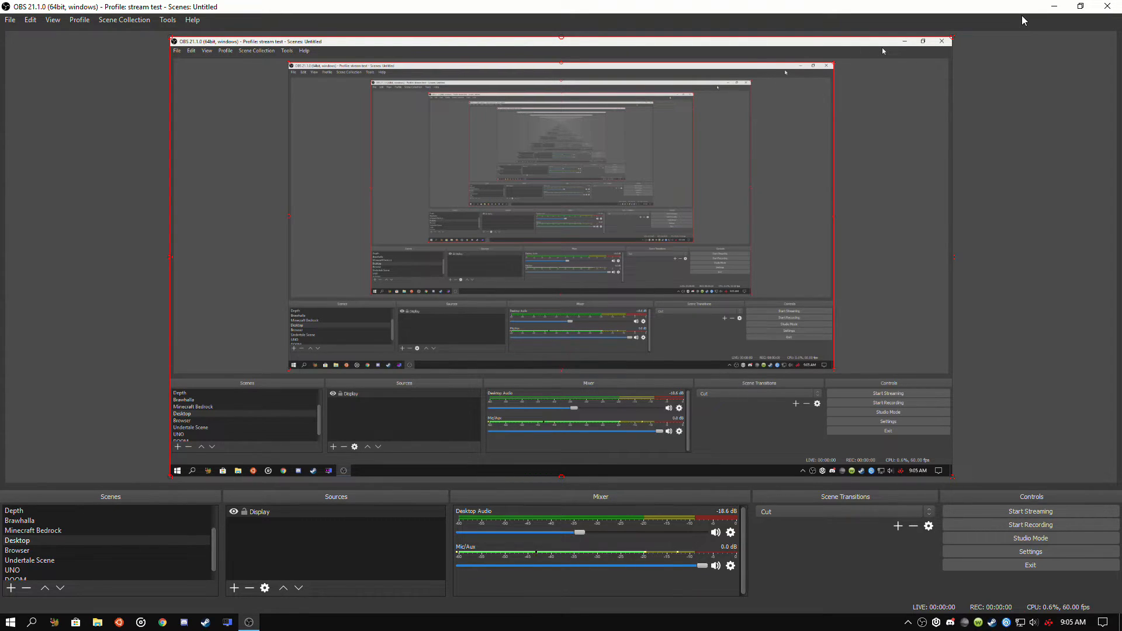
pyautogui.click(1117, 6)
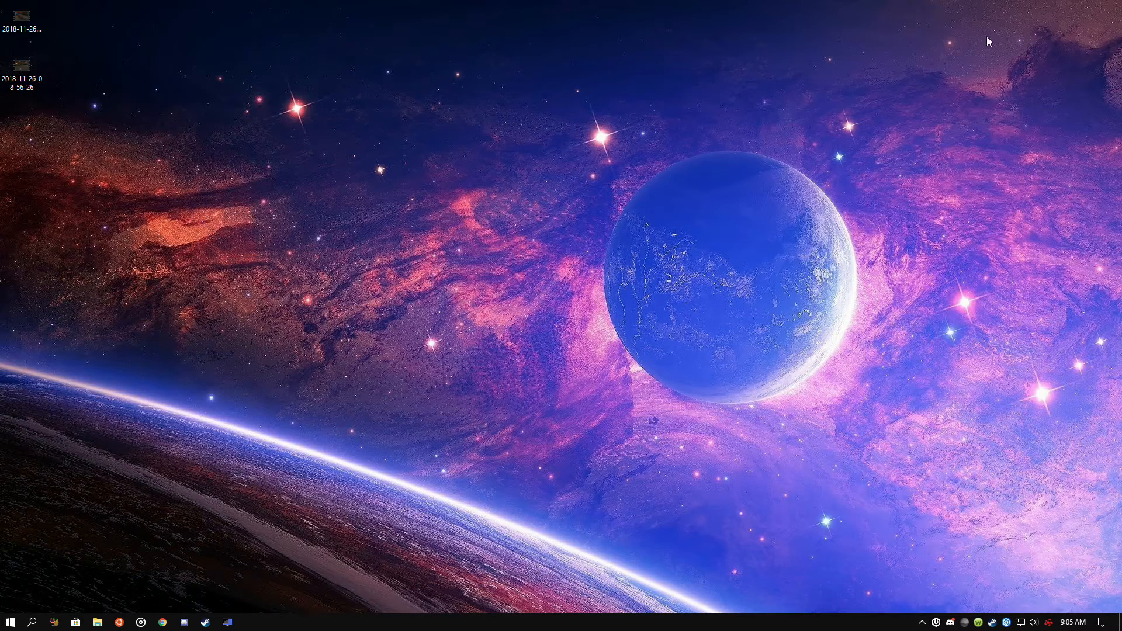
# Open NVIDIA's ShadowPlay page in Chrome and look through its recording and capture features
pyautogui.click(162, 622)
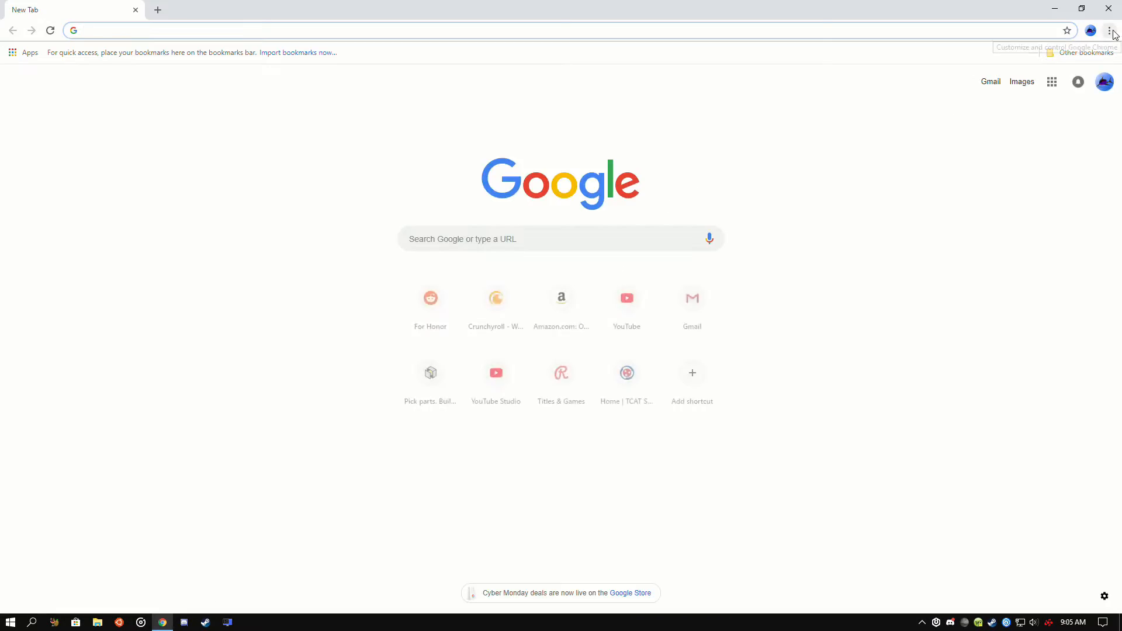
pyautogui.click(1110, 31)
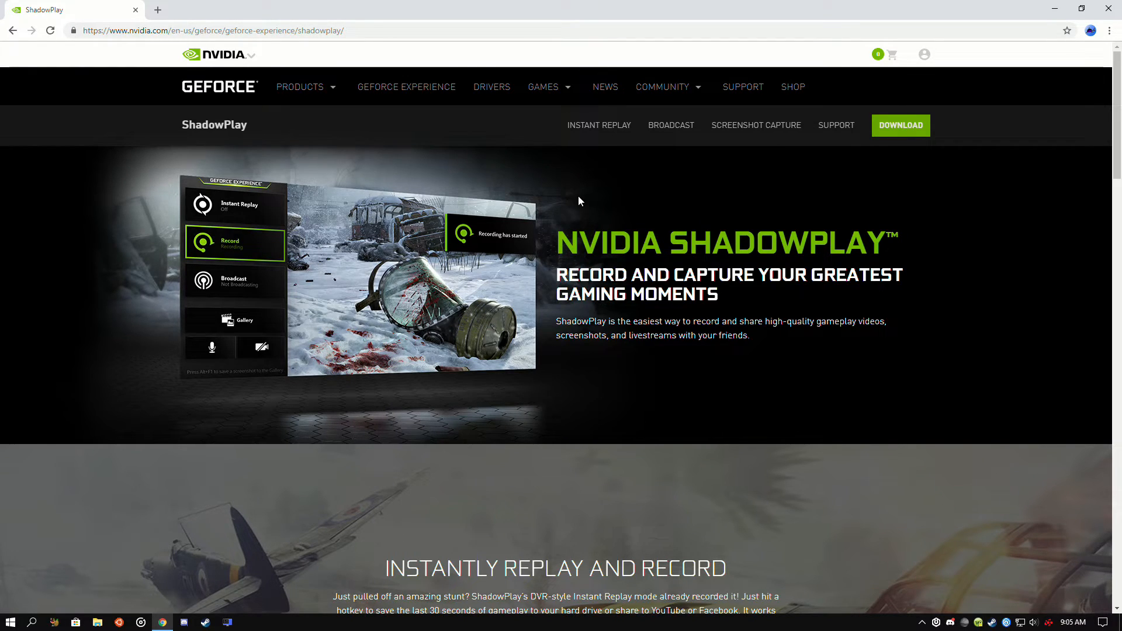
pyautogui.scroll(-1, 578, 196)
pyautogui.scroll(1, 578, 197)
pyautogui.scroll(-20, 480, 193)
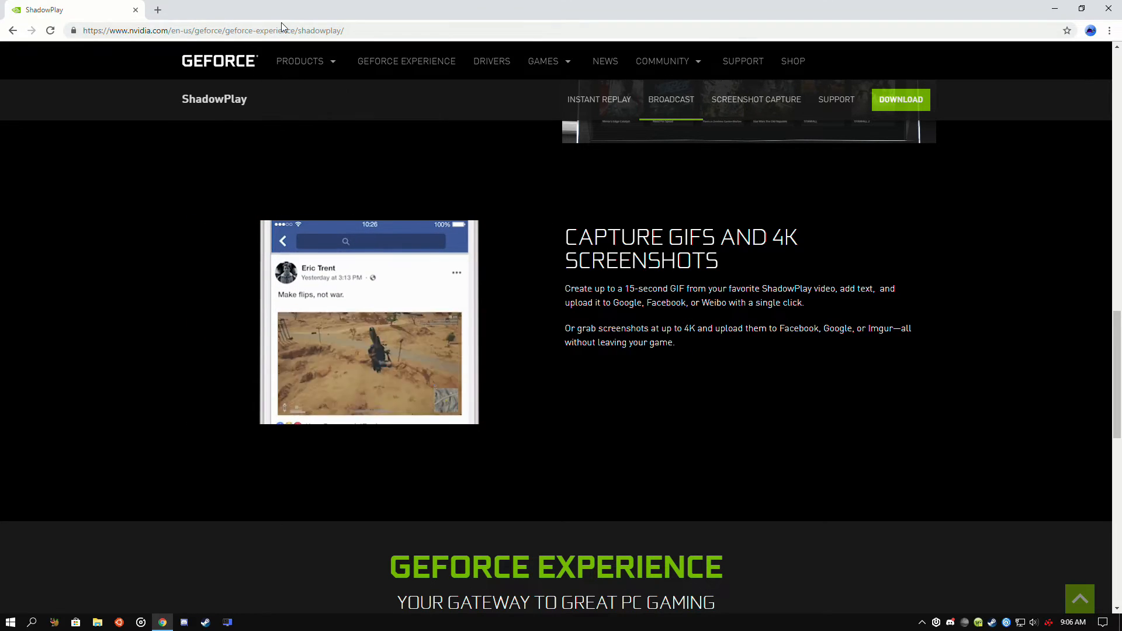
# Find and open the AMD Radeon ReLive page, and look through its overview video and new features
pyautogui.click(295, 32)
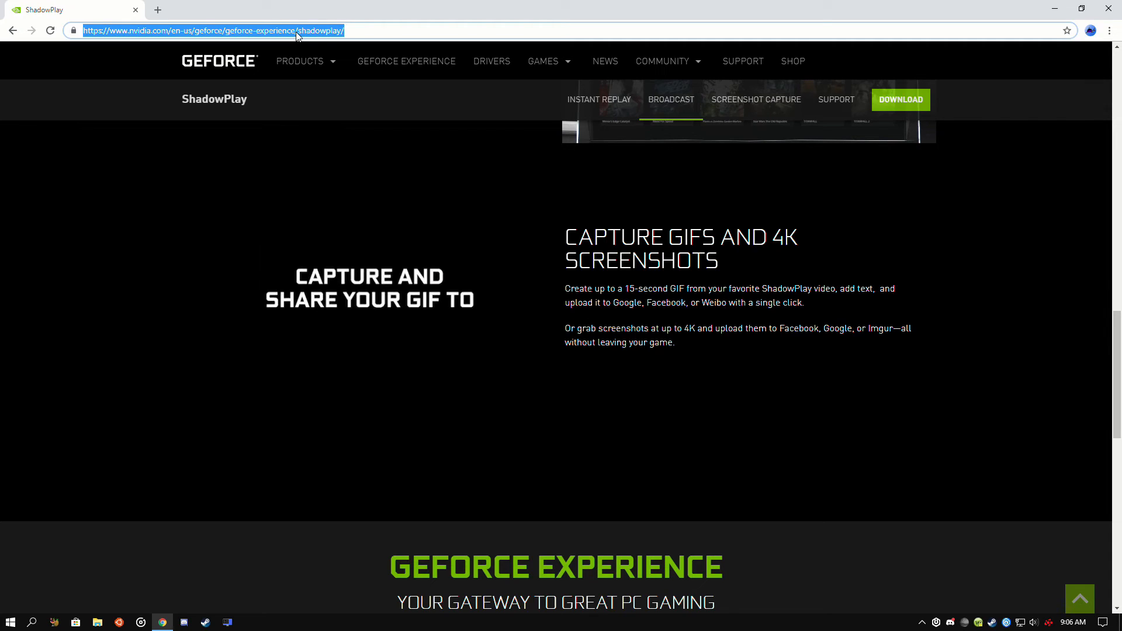
pyautogui.write('re')
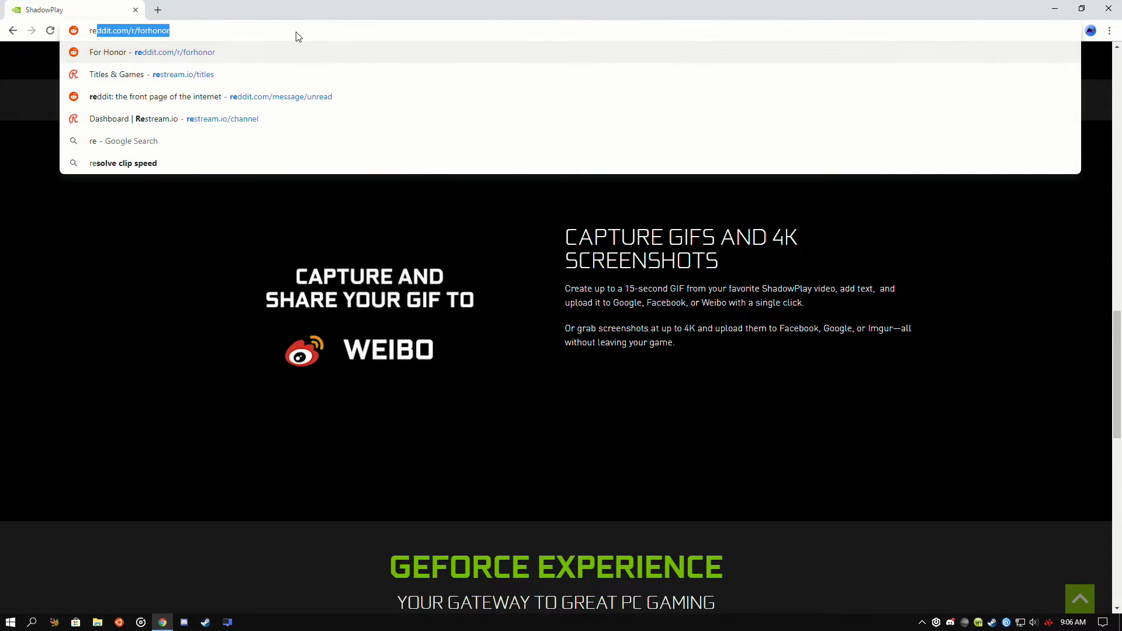
pyautogui.write('live')
pyautogui.press('Down')
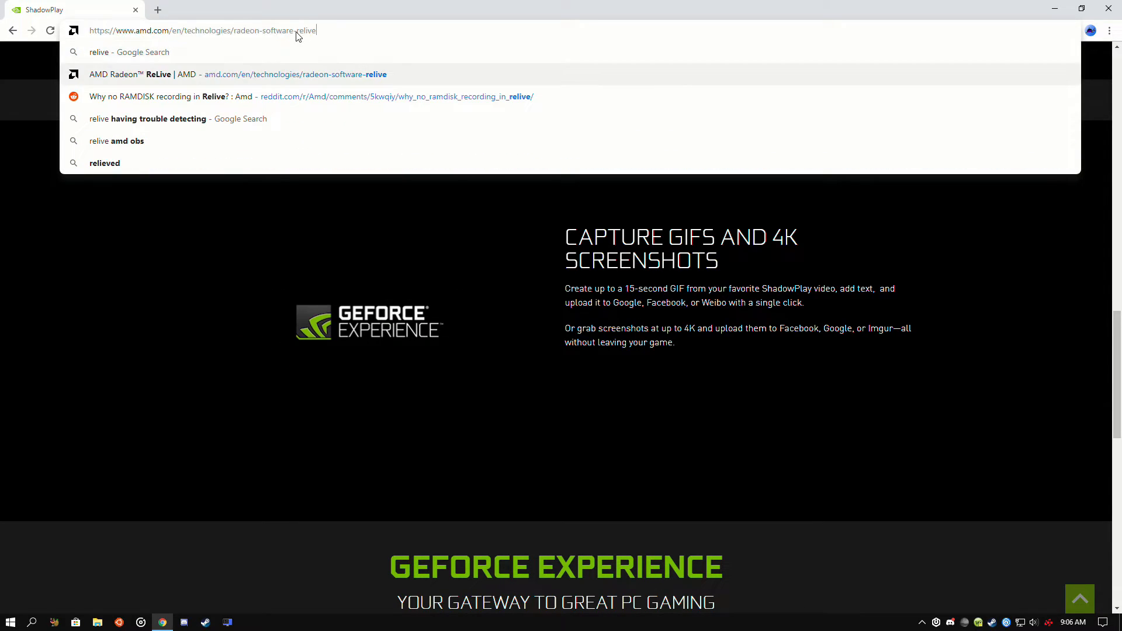
pyautogui.press('Return')
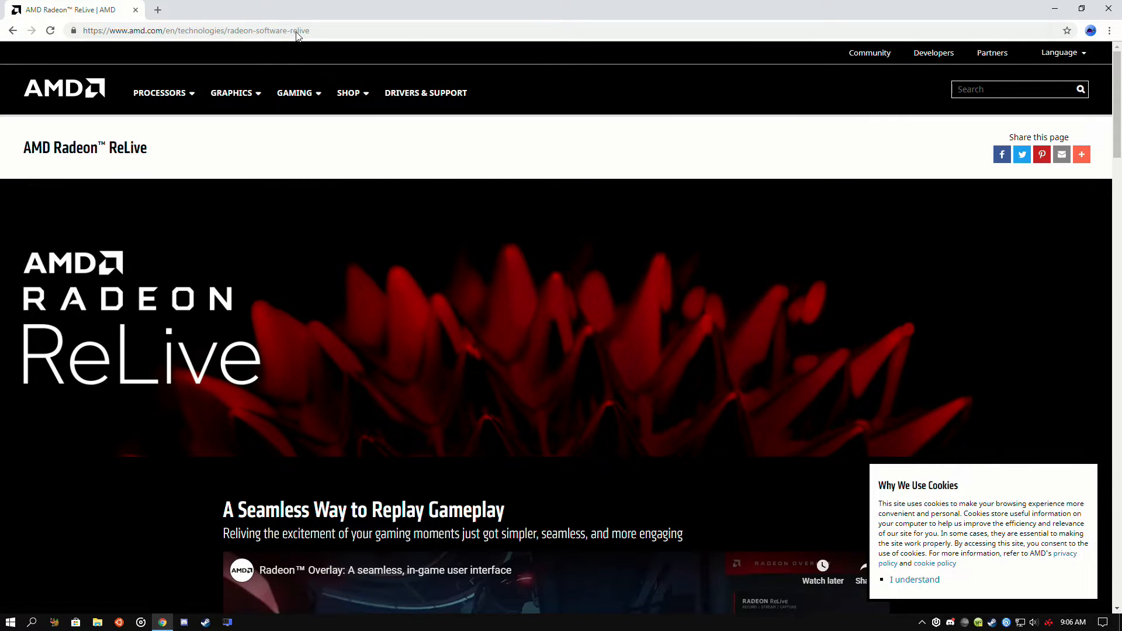
pyautogui.scroll(-12, 459, 248)
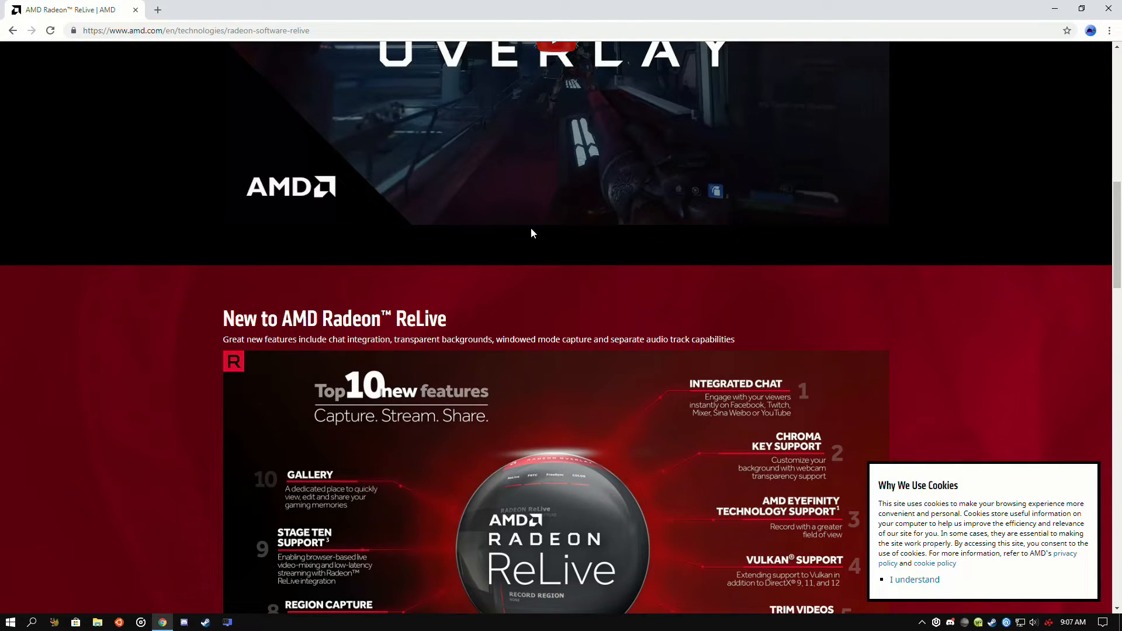
pyautogui.scroll(3, 529, 231)
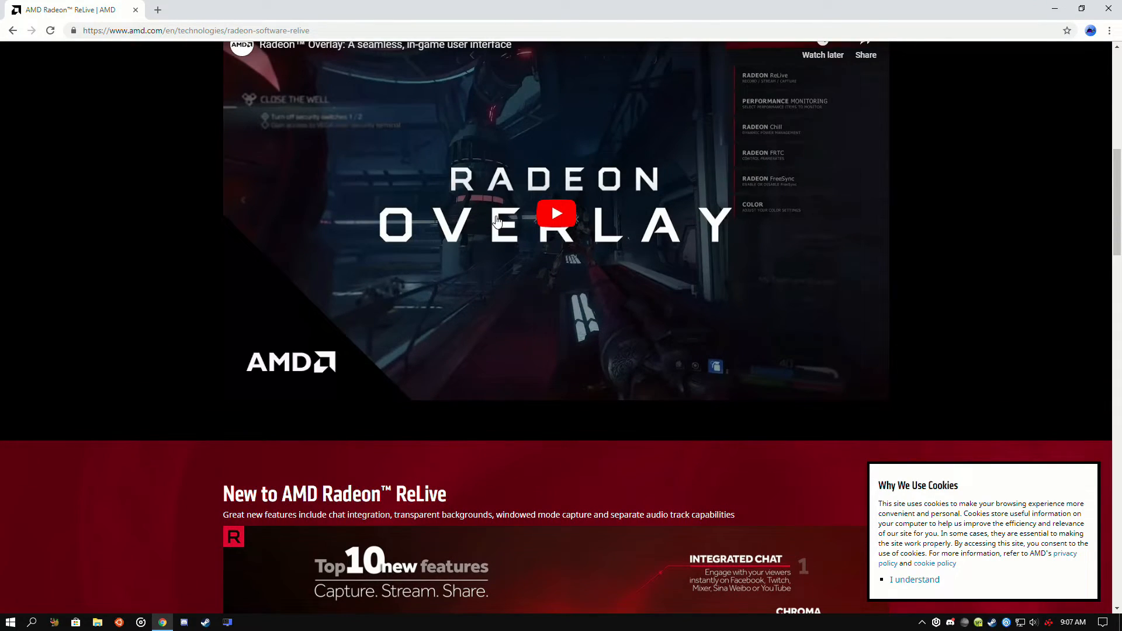
pyautogui.scroll(3, 527, 221)
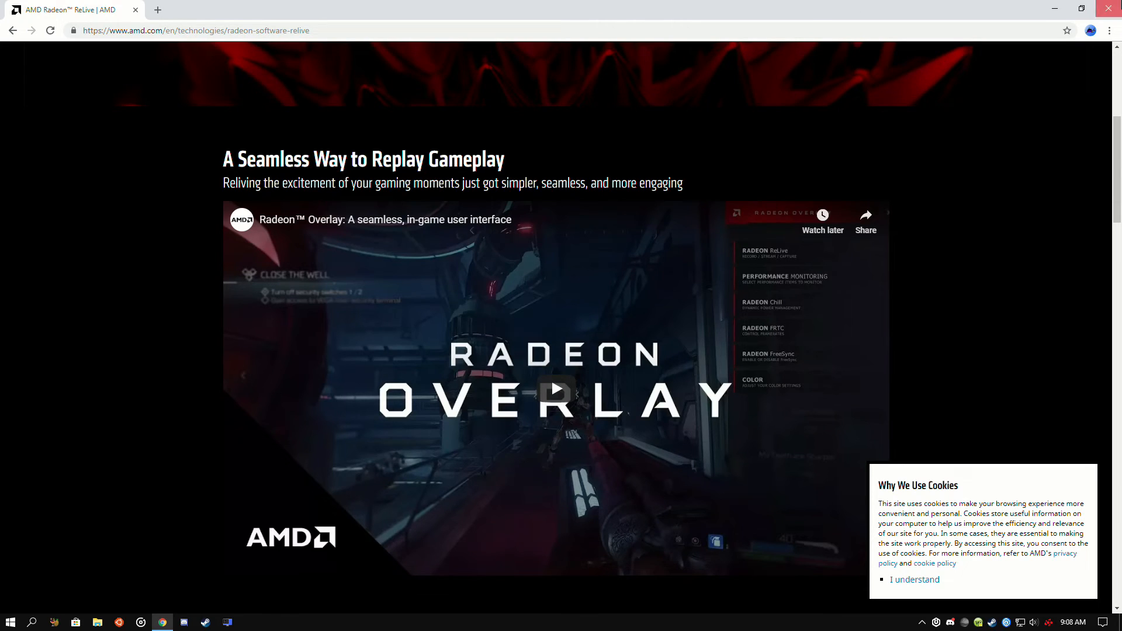
# Close Chrome and open the Radeon Overlay on the desktop
pyautogui.click(1109, 9)
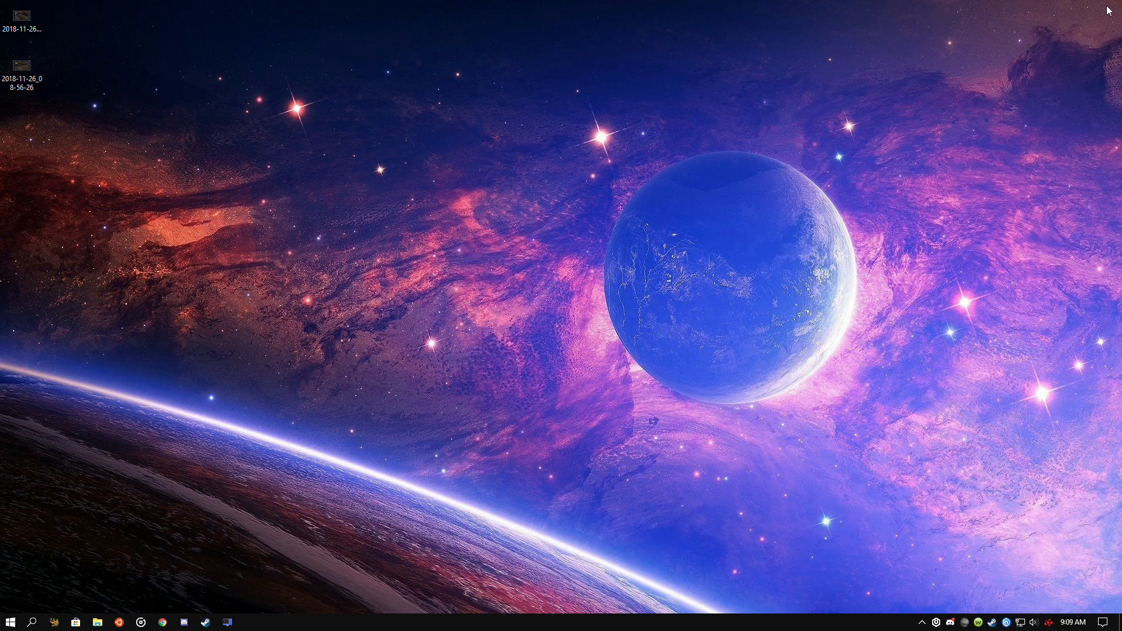
pyautogui.hotkey('alt', 'r')
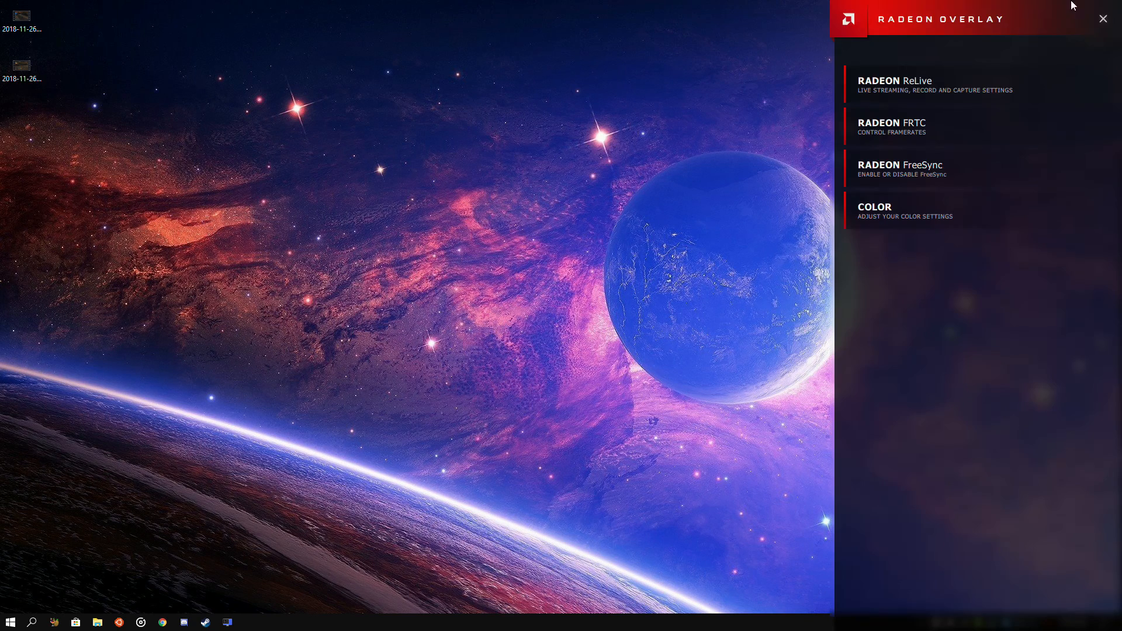